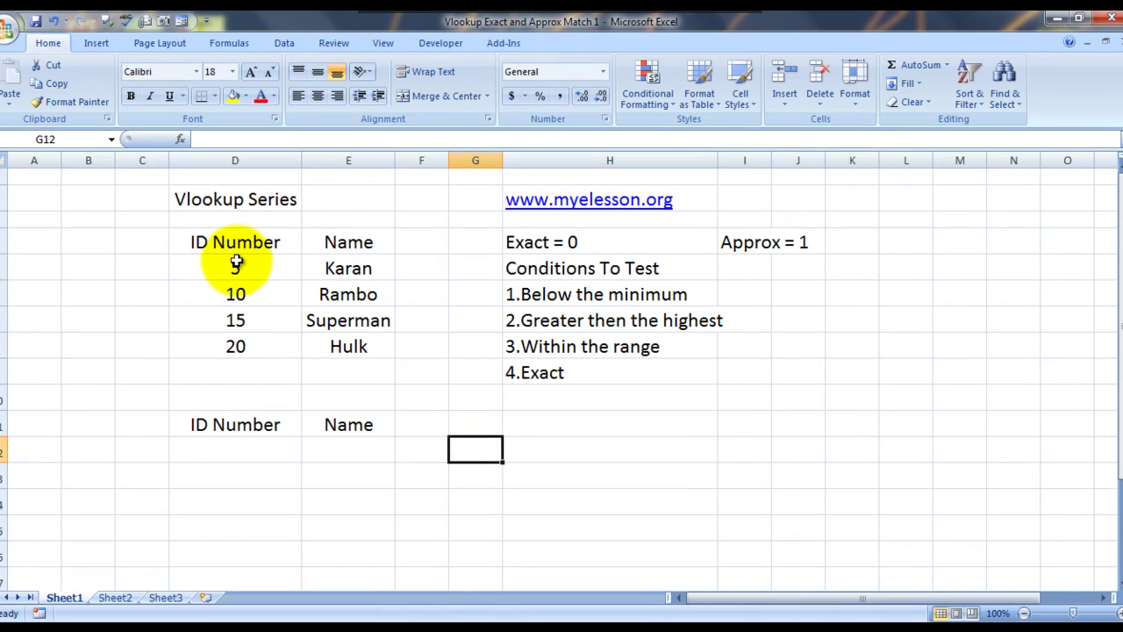
# Review the lookup table's IDs 5, 10, 15 and 20 with names such as Karan and Superman
pyautogui.click(243, 266)
pyautogui.press('Right')
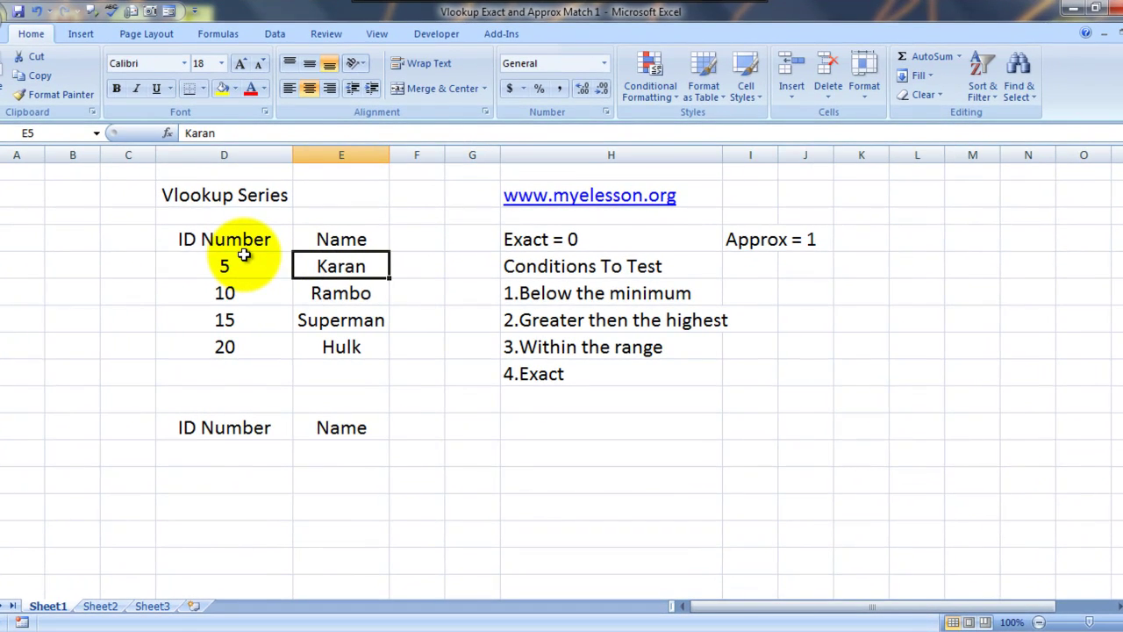
pyautogui.click(242, 266)
pyautogui.press('Down')
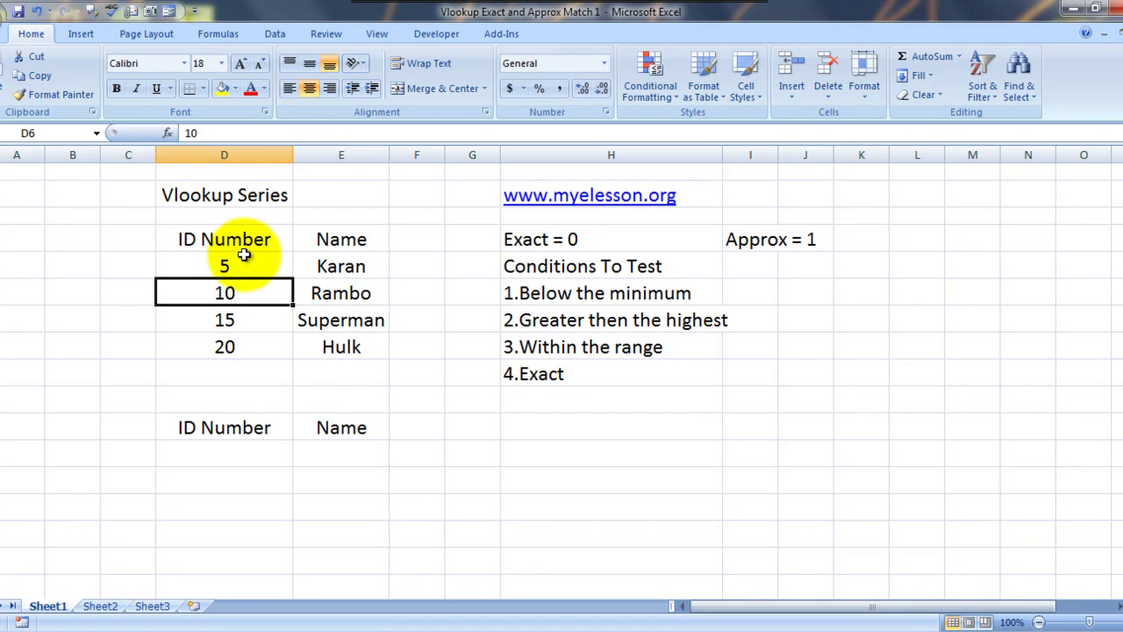
pyautogui.press('Down')
pyautogui.press('Right')
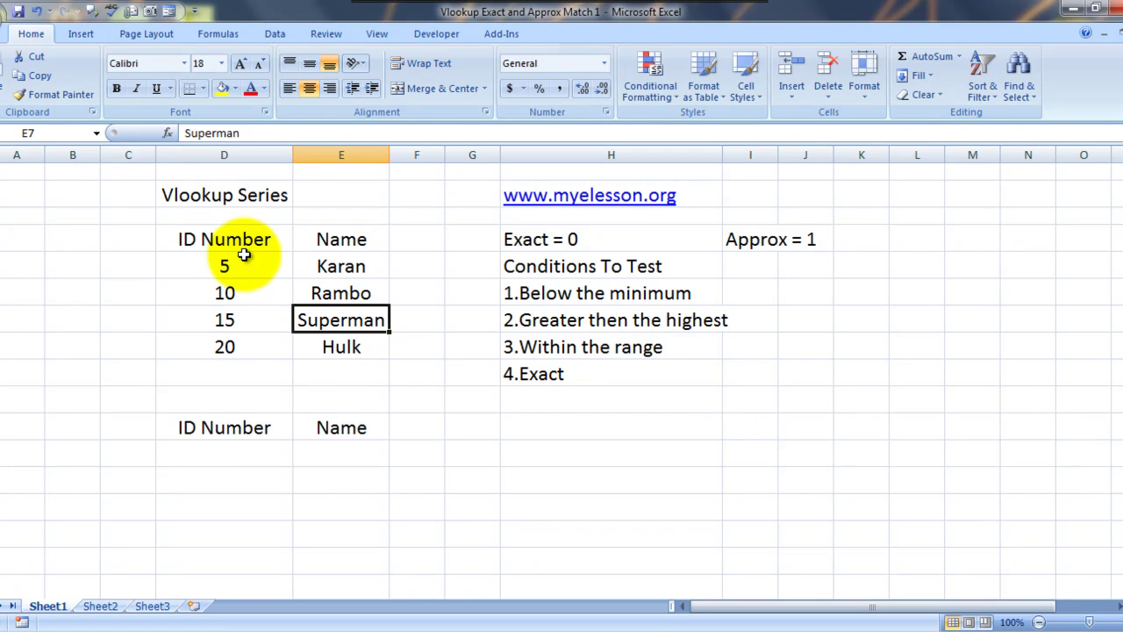
pyautogui.press('Left')
pyautogui.press('Down')
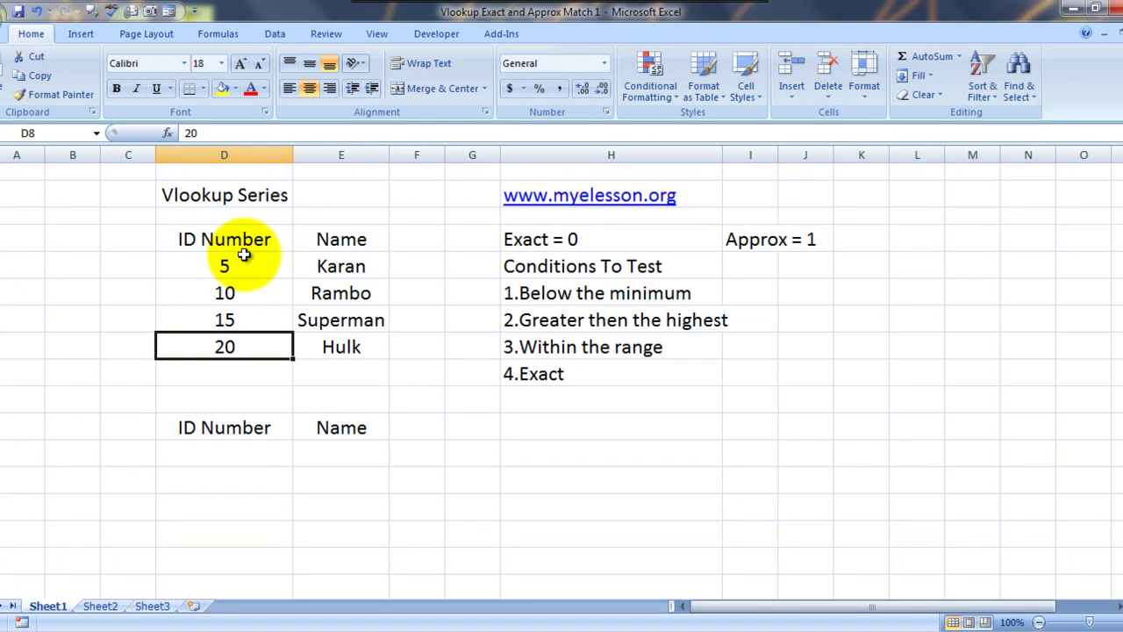
# Go over the test conditions: below-minimum, greater-than-highest, within-range and exact
pyautogui.press('Right')
pyautogui.press('Right')
pyautogui.press('Right')
pyautogui.press('Right')
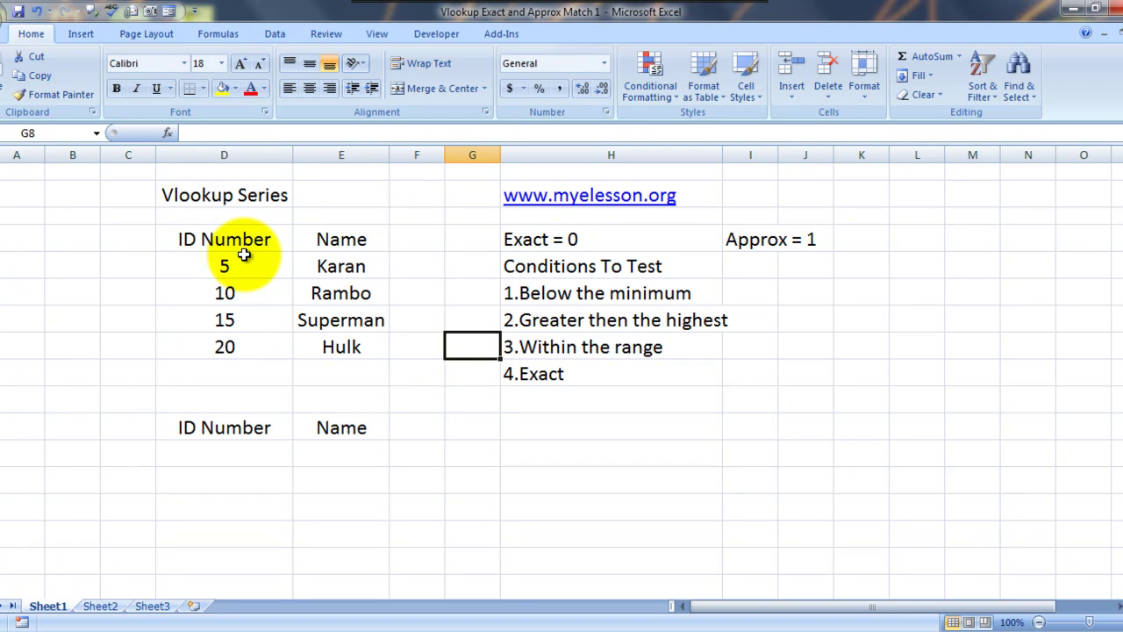
pyautogui.press('Up')
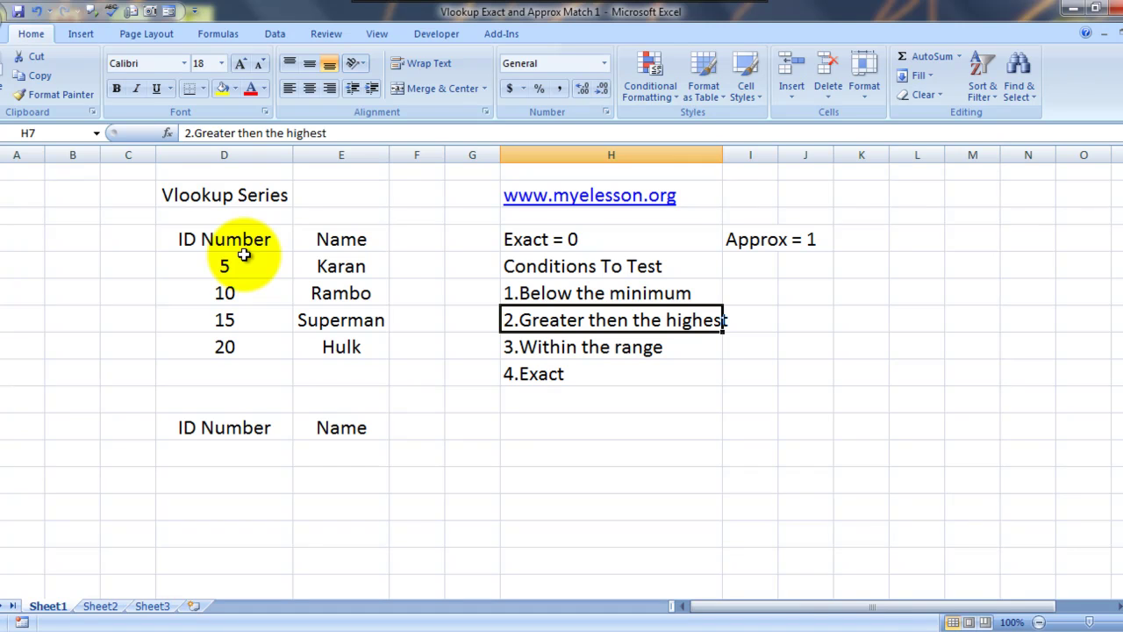
pyautogui.press('Down')
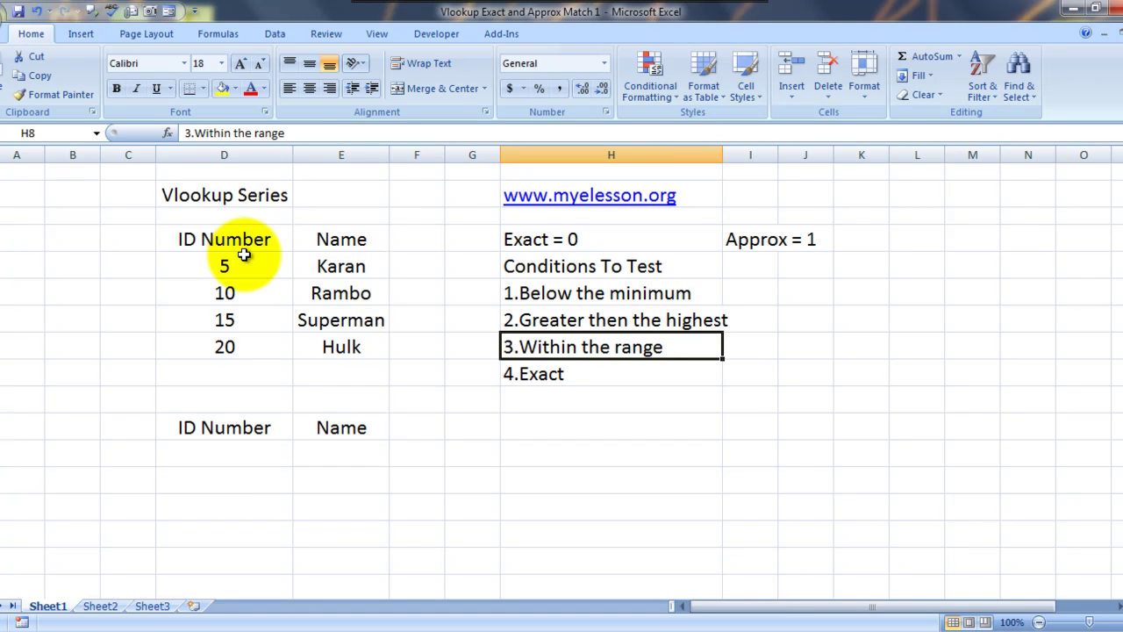
pyautogui.press('Down')
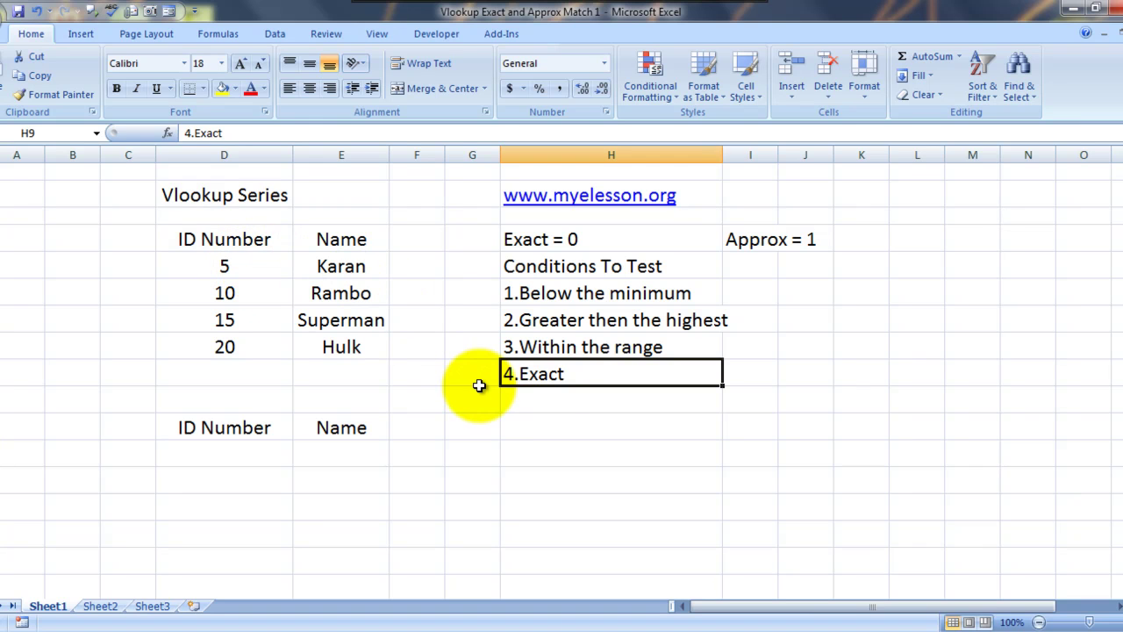
pyautogui.press('Up')
pyautogui.press('Up')
pyautogui.press('Up')
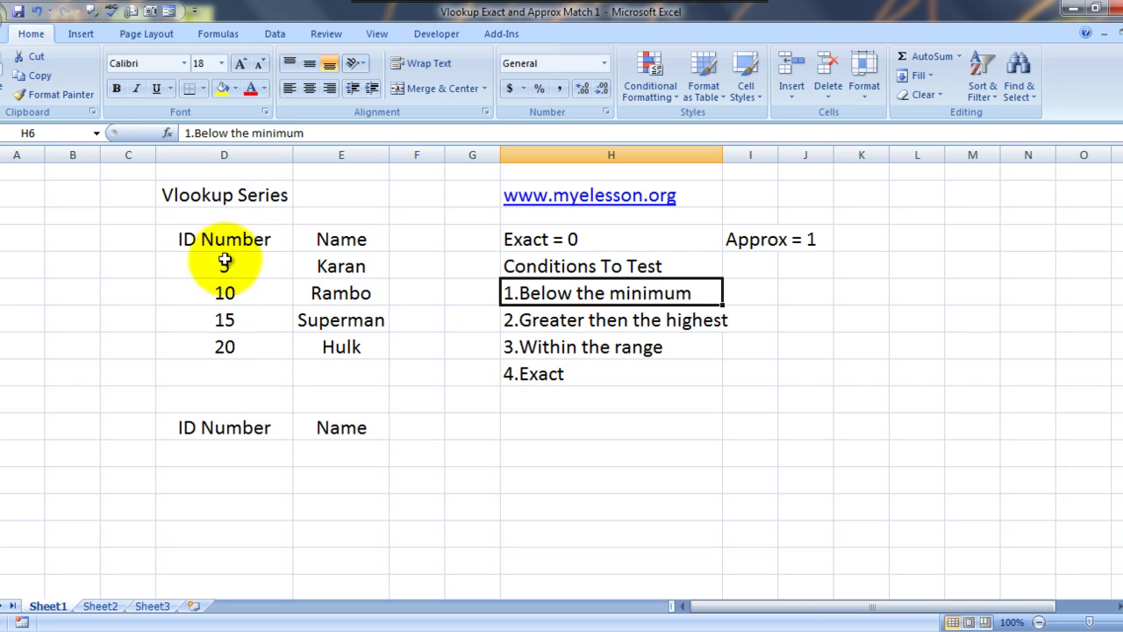
pyautogui.press('Down')
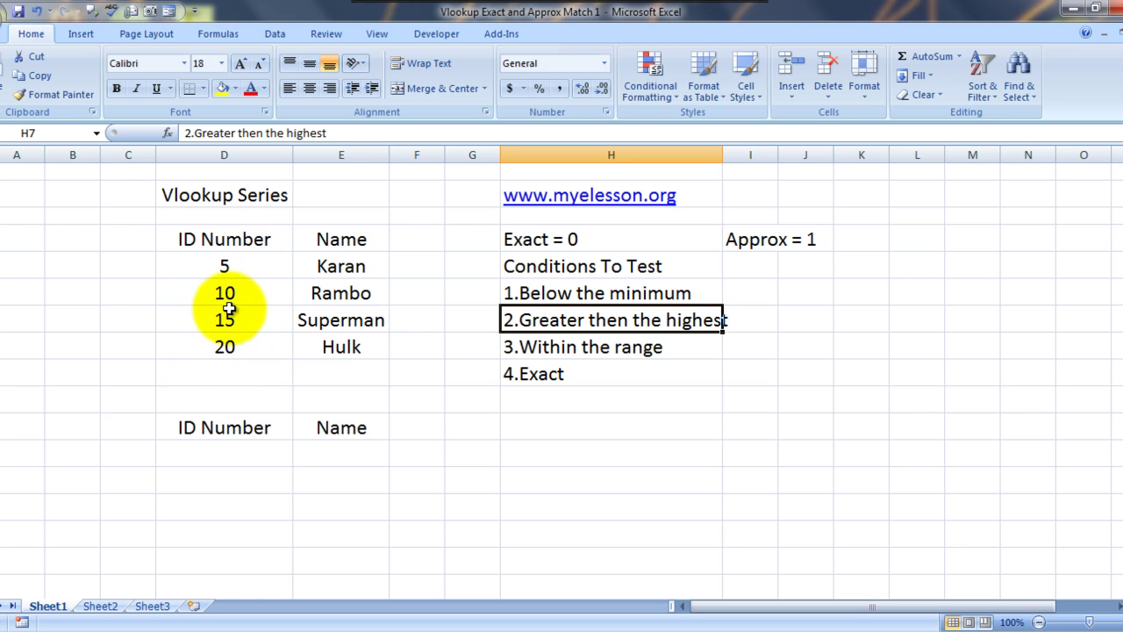
pyautogui.click(532, 346)
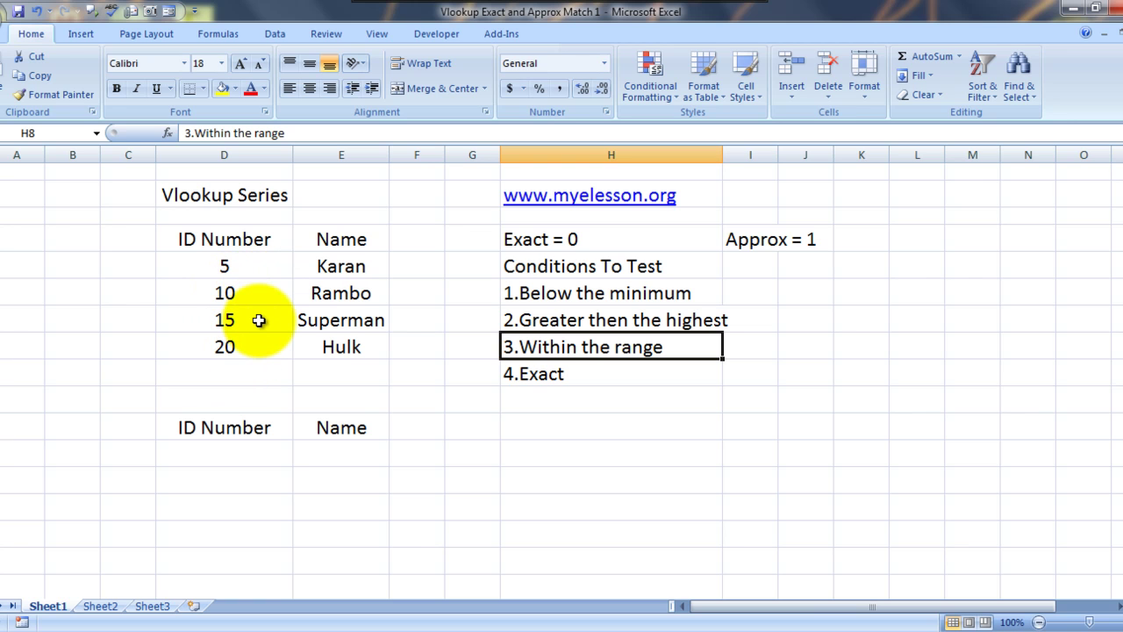
# Point out the Exact = 0 and Approx = 1 notes, then return to D12
pyautogui.press('Down')
pyautogui.press('Down')
pyautogui.press('Down')
pyautogui.press('Down')
pyautogui.press('Left')
pyautogui.press('Left')
pyautogui.press('Left')
pyautogui.press('Left')
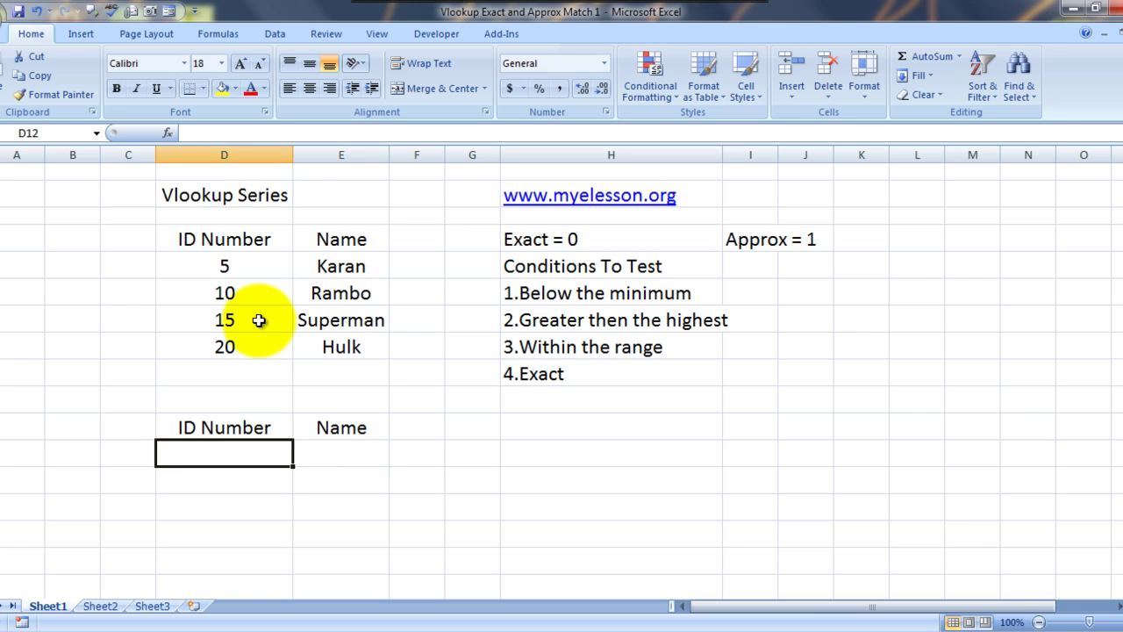
pyautogui.click(584, 238)
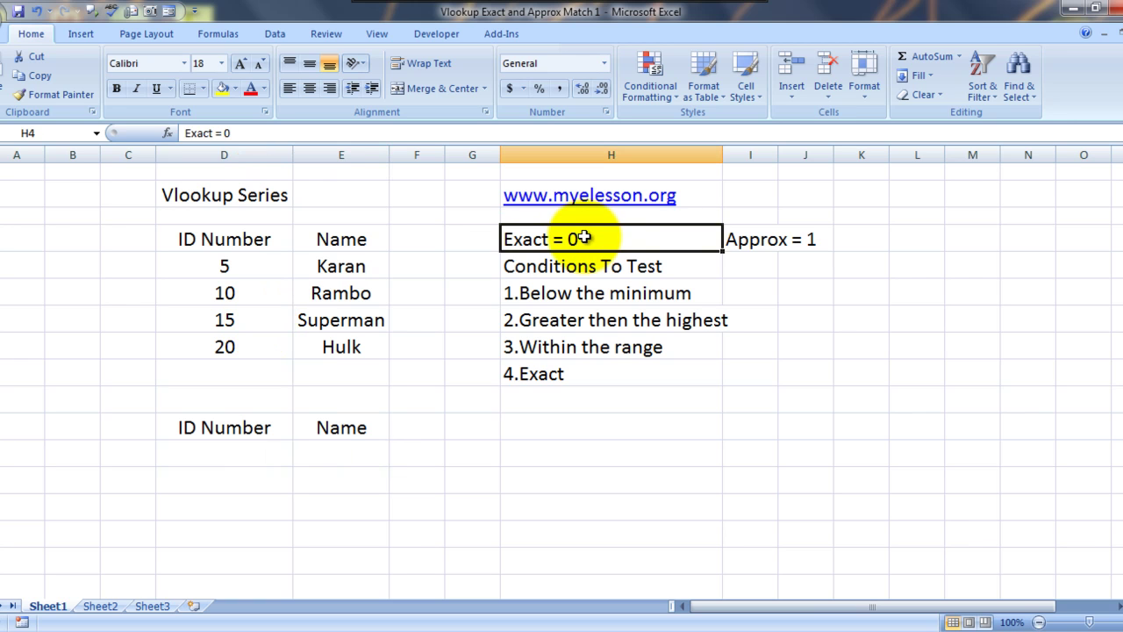
pyautogui.click(751, 246)
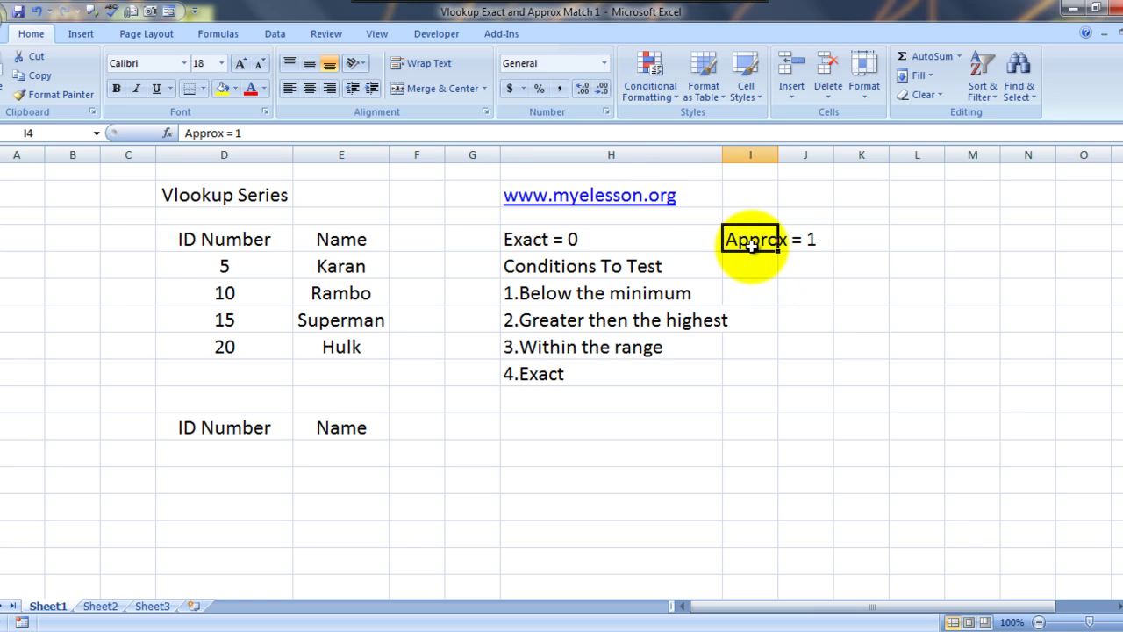
pyautogui.press('Right')
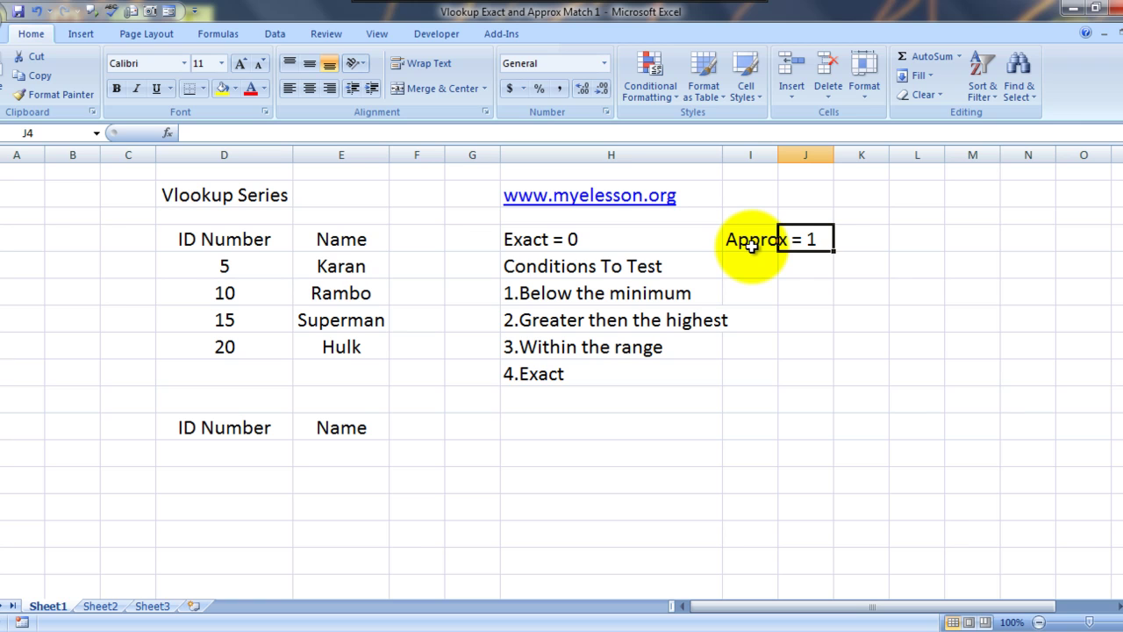
pyautogui.press('Down')
pyautogui.press('Down')
pyautogui.press('Down')
pyautogui.press('Left')
pyautogui.press('Down')
pyautogui.press('Down')
pyautogui.press('Down')
pyautogui.press('Down')
pyautogui.press('Down')
pyautogui.press('Left')
pyautogui.press('Left')
pyautogui.press('Left')
pyautogui.press('Left')
pyautogui.press('Left')
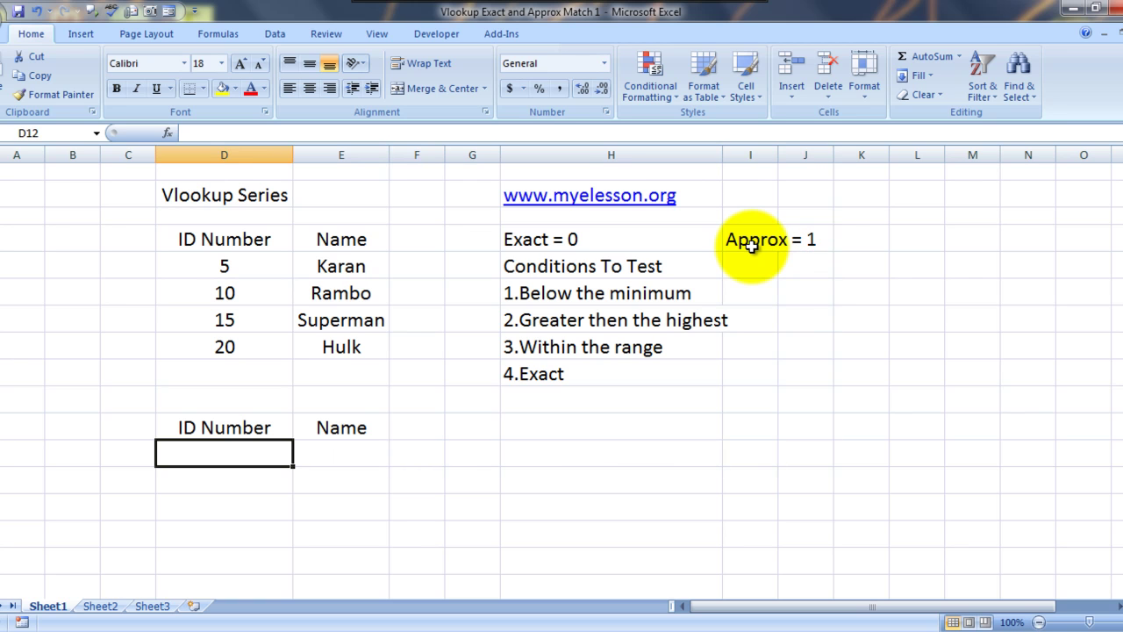
# Enter ID 5 in D12 and centre cells D12:E12
pyautogui.write('5')
pyautogui.press('Tab')
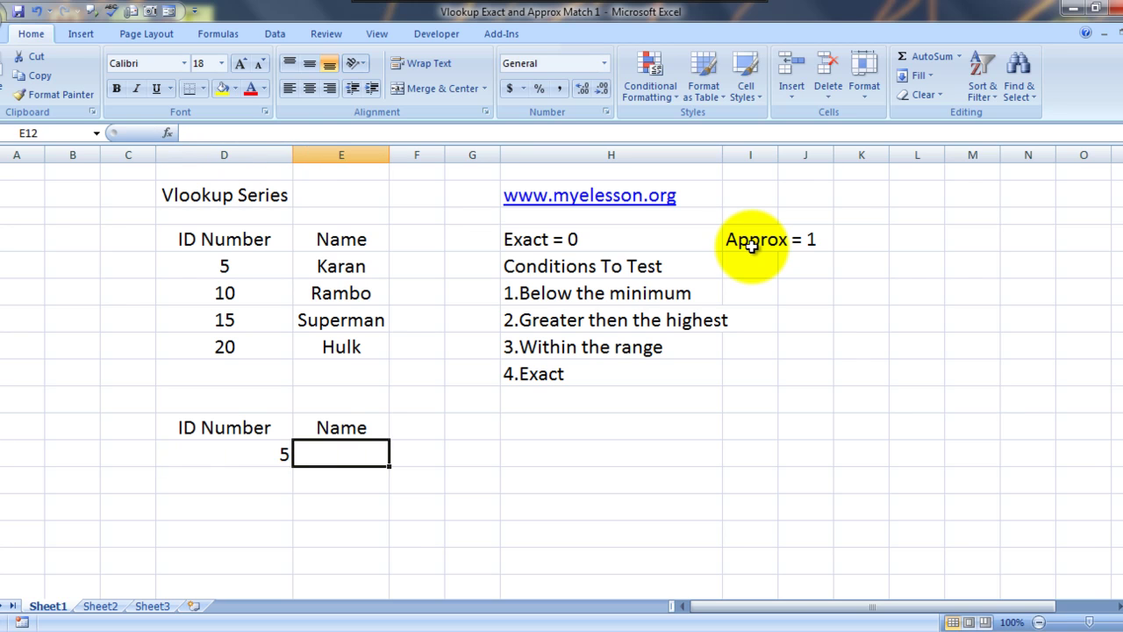
pyautogui.click(223, 453)
pyautogui.hotkey('shift', 'Right')
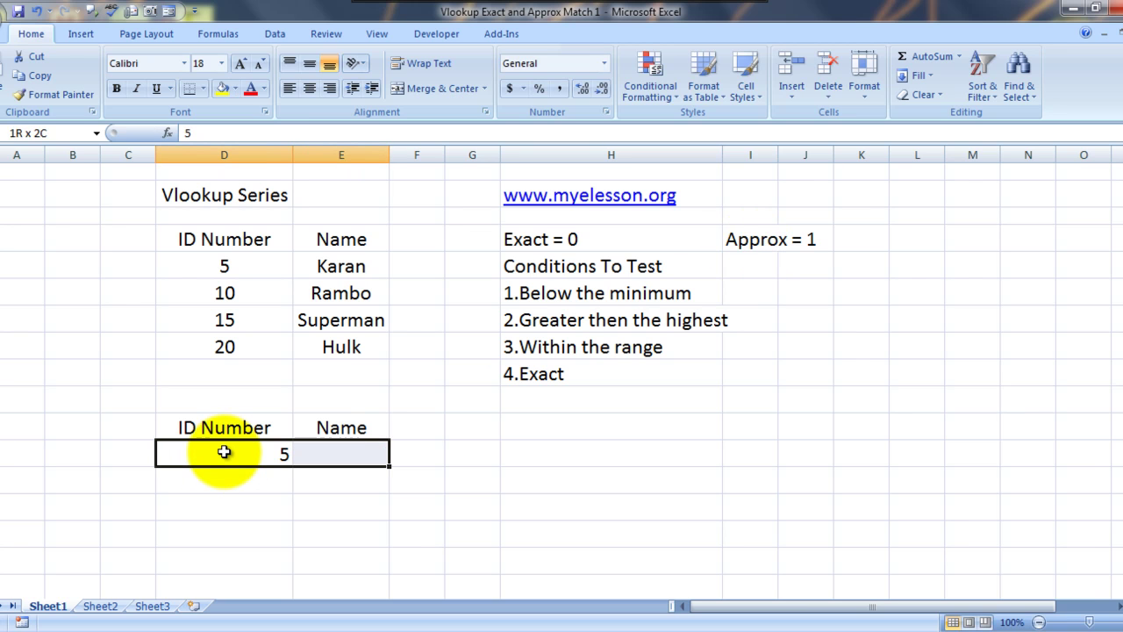
pyautogui.click(309, 88)
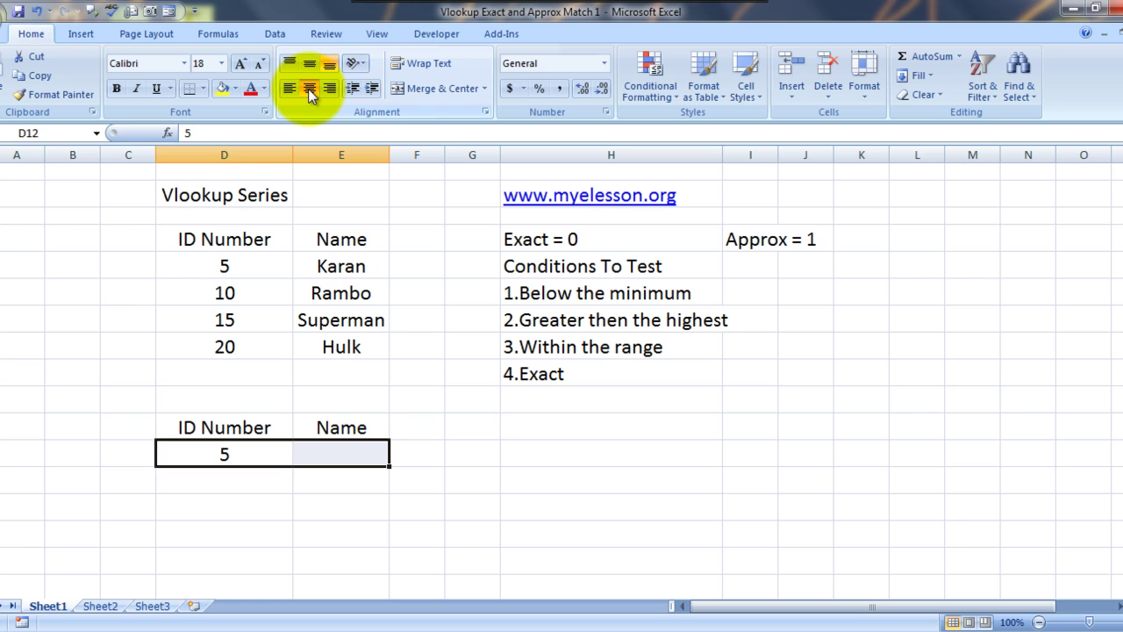
pyautogui.press('Right')
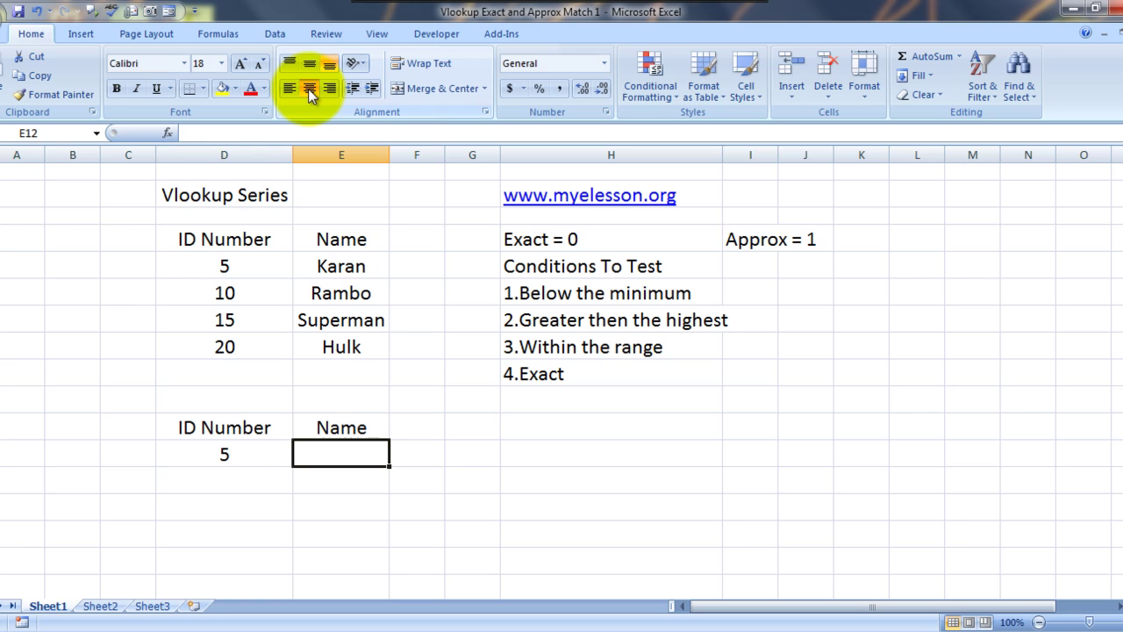
# Start a VLOOKUP in E12 using D12 as the lookup value and D4:E8 as the table
pyautogui.write('=vlo')
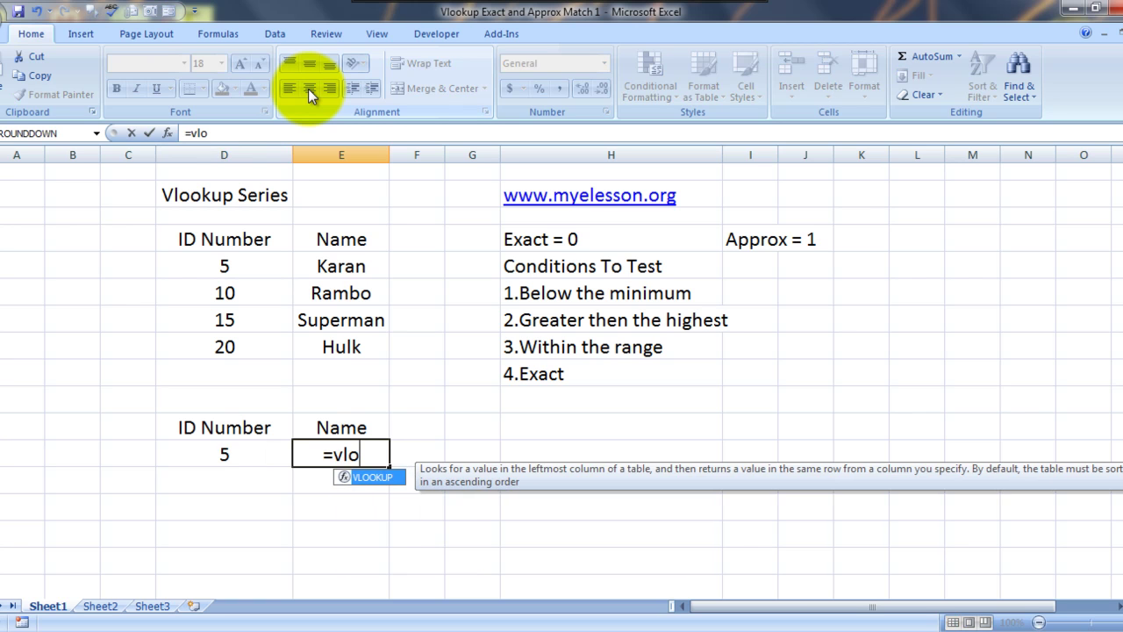
pyautogui.press('Tab')
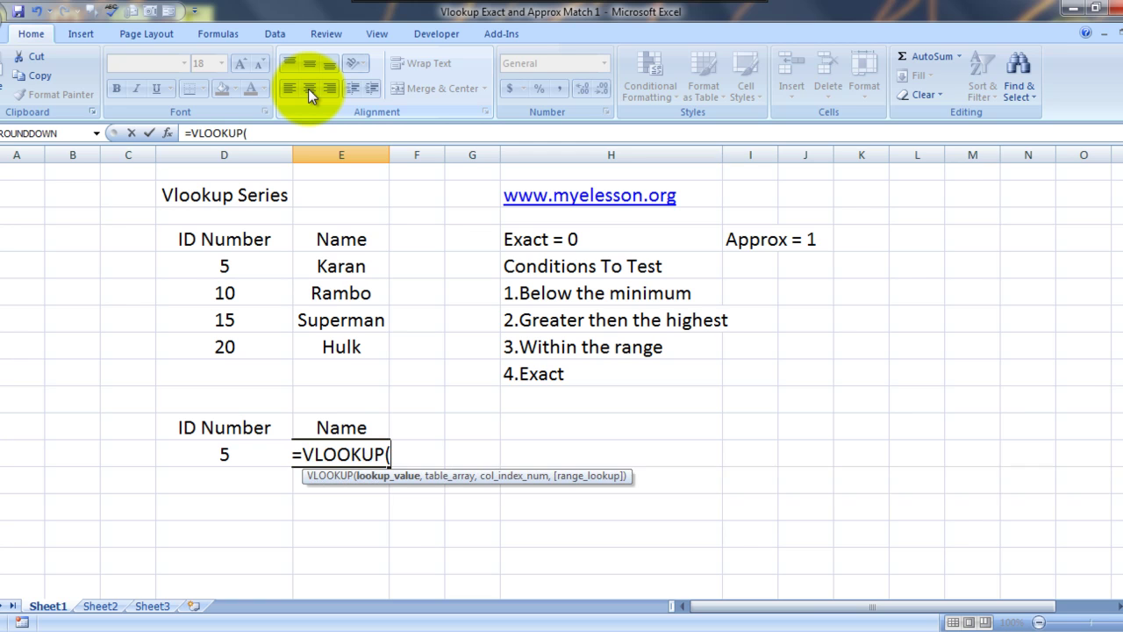
pyautogui.click(226, 457)
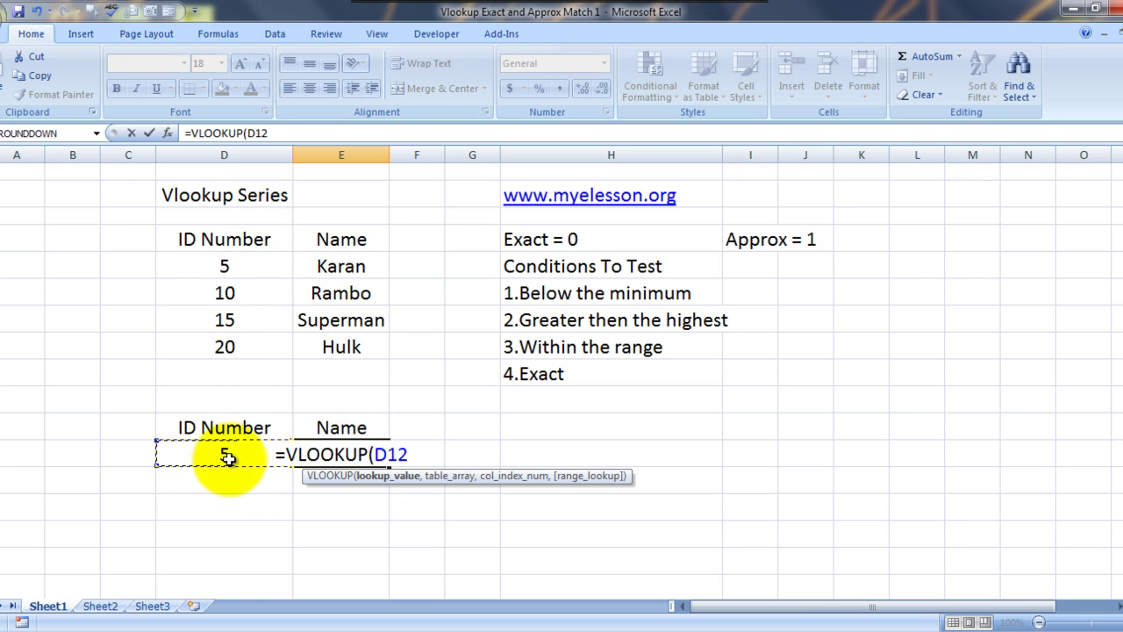
pyautogui.write(',')
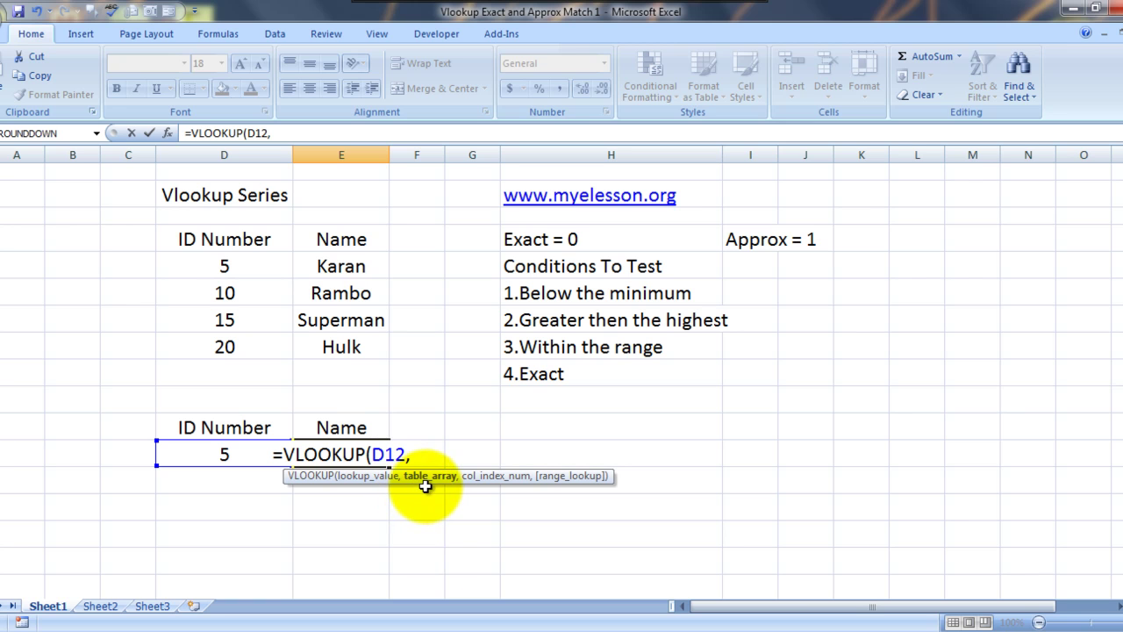
pyautogui.click(195, 237)
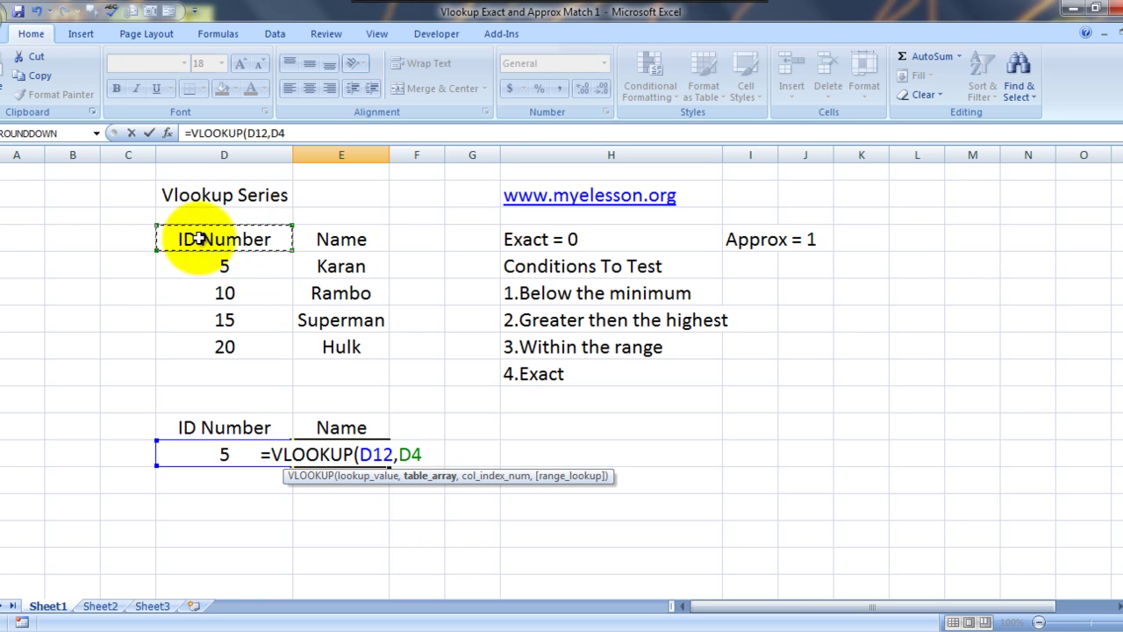
pyautogui.hotkey('shift', 'Right')
pyautogui.hotkey('shift', 'Down')
pyautogui.hotkey('shift', 'Down')
pyautogui.hotkey('shift', 'Down')
pyautogui.hotkey('shift', 'Down')
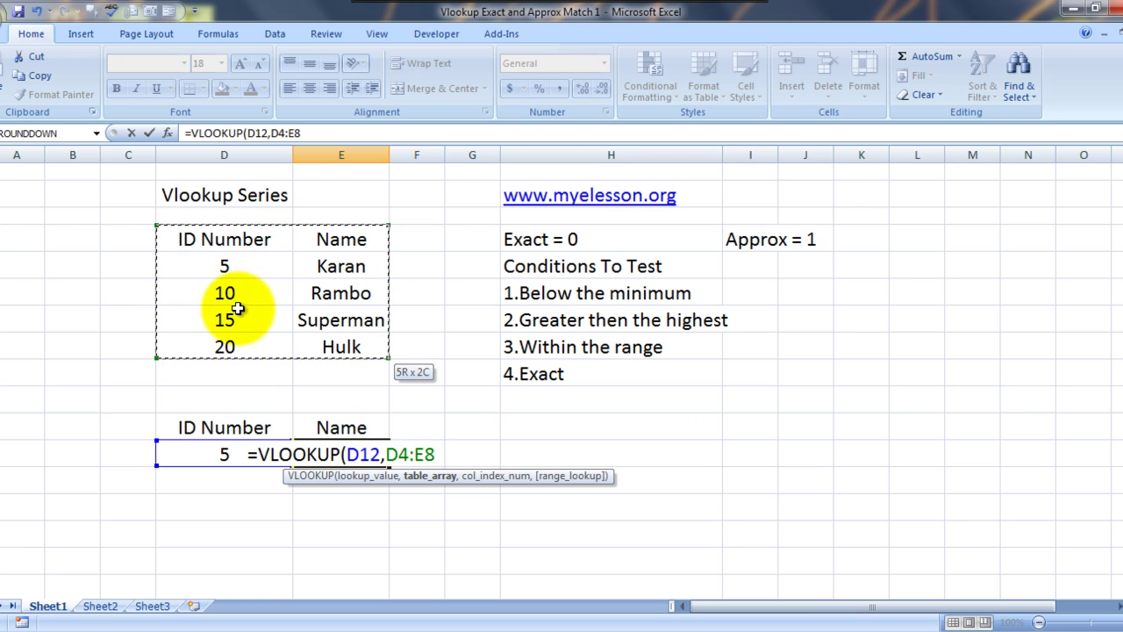
# Finish it as =VLOOKUP(D12,D4:E8,2,0) so ID 5 returns Karan
pyautogui.write(',')
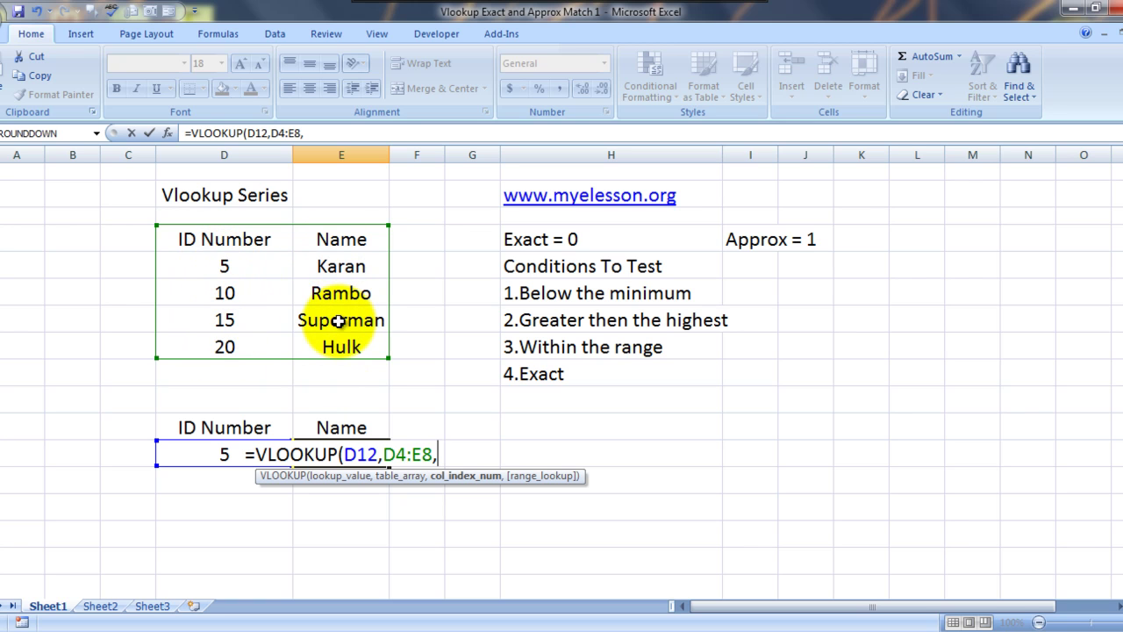
pyautogui.write('2')
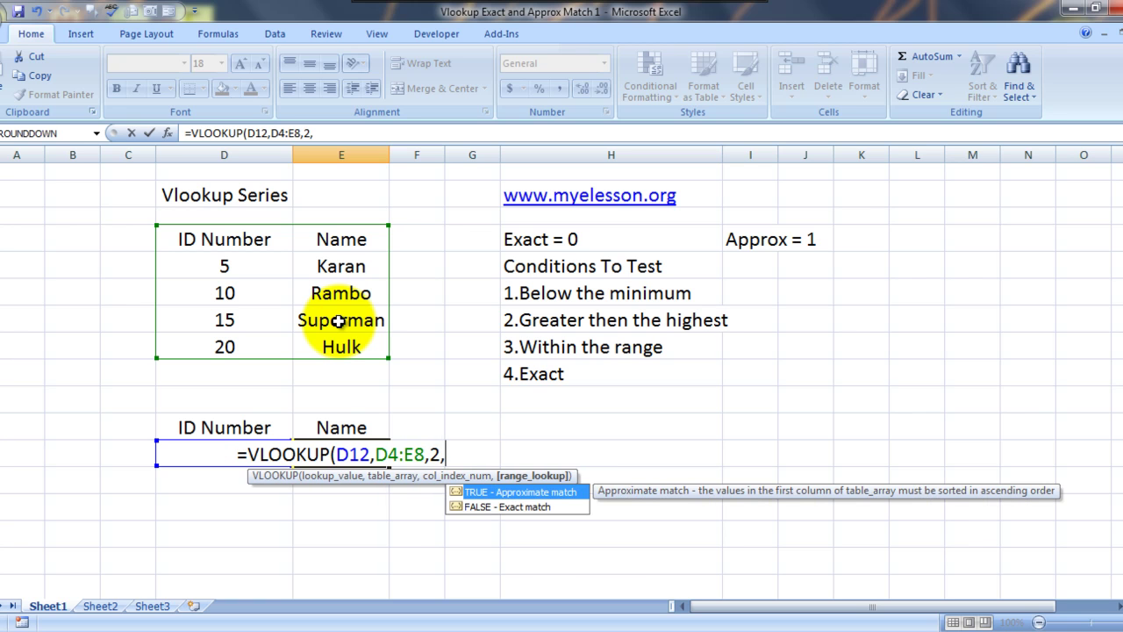
pyautogui.write(',')
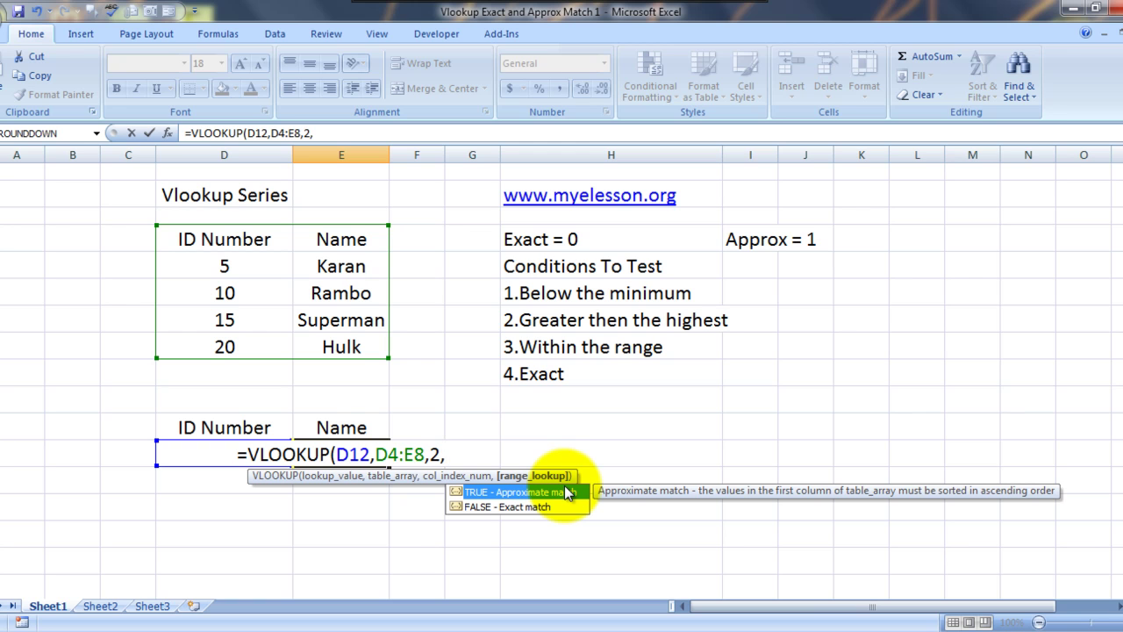
pyautogui.write('0)')
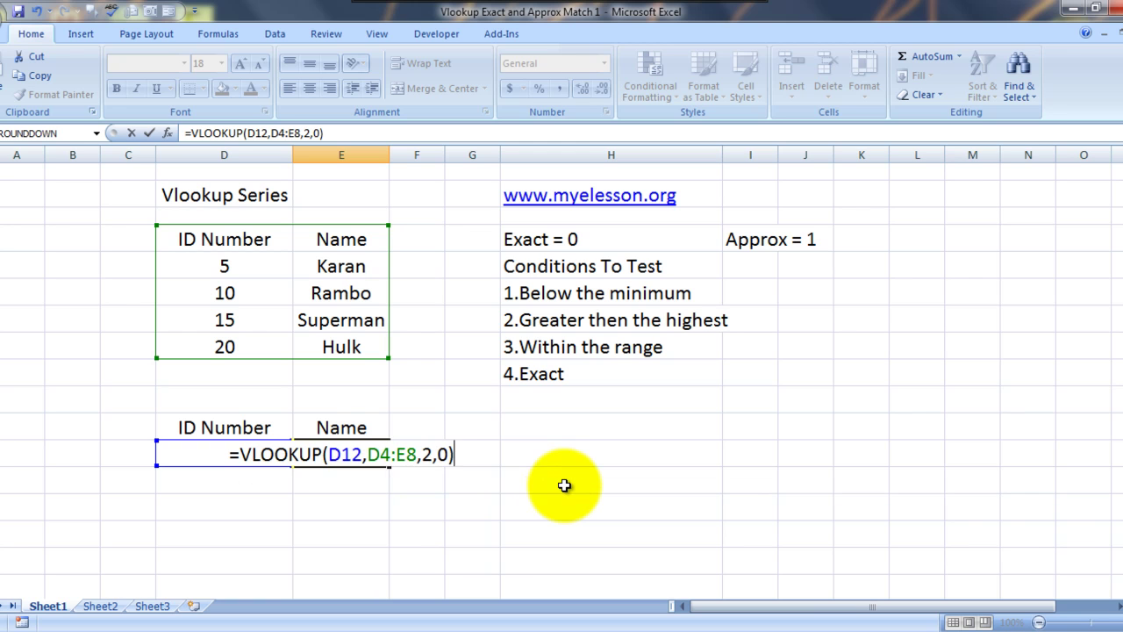
pyautogui.press('Return')
pyautogui.press('Up')
pyautogui.press('Left')
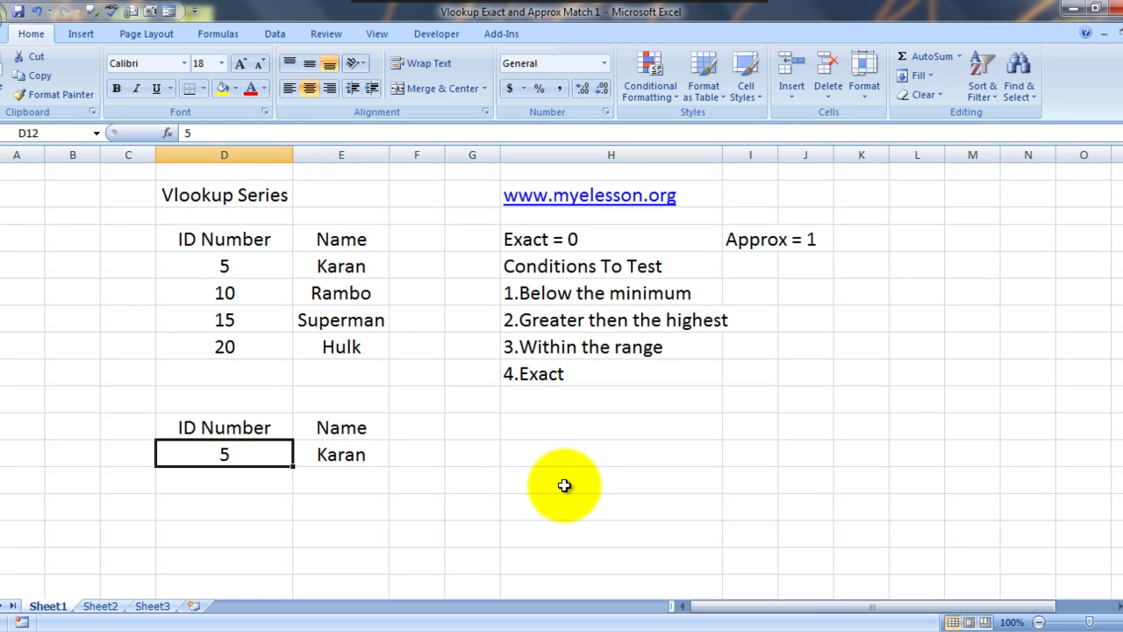
# Check E12's exact-match formula against ID 5 and its name Karan in the table
pyautogui.press('Right')
pyautogui.press('Left')
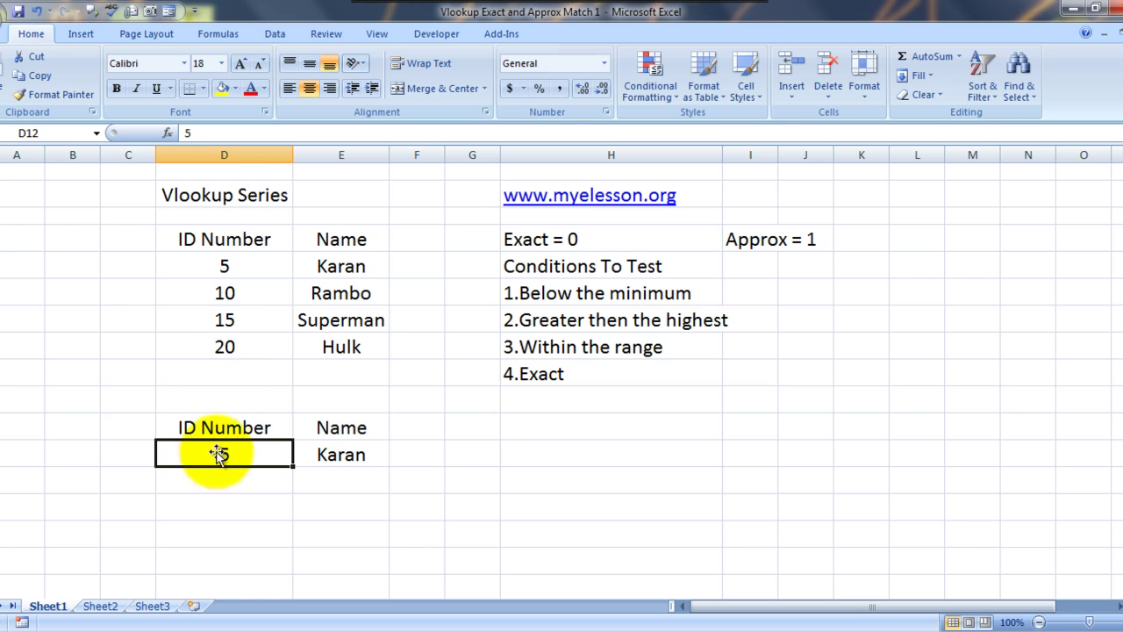
pyautogui.click(227, 268)
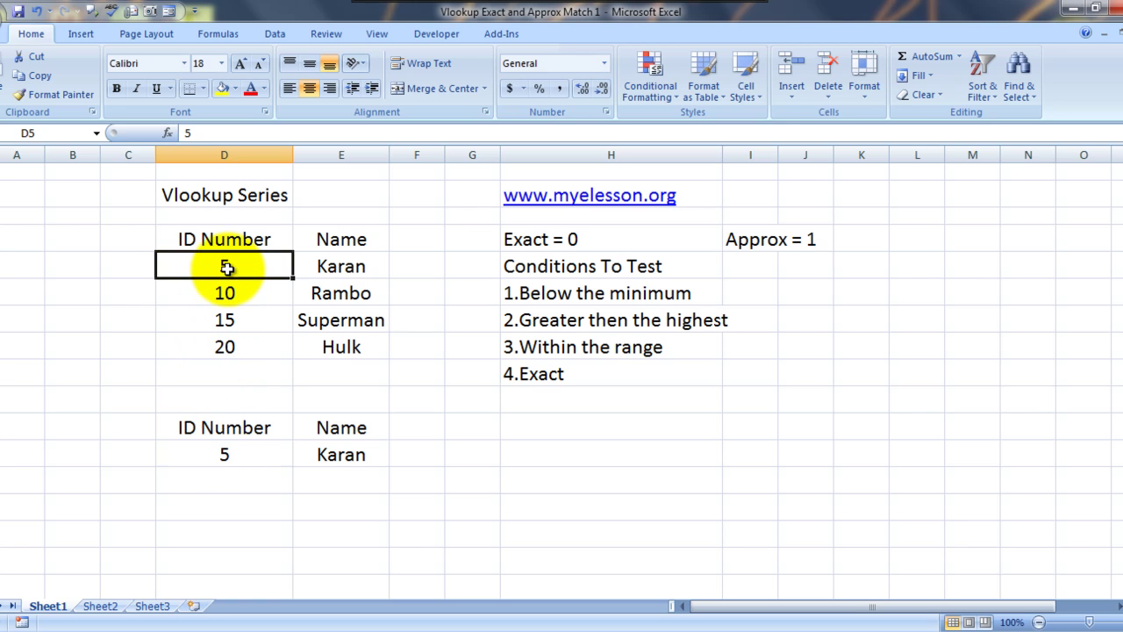
pyautogui.click(341, 264)
pyautogui.press('Down')
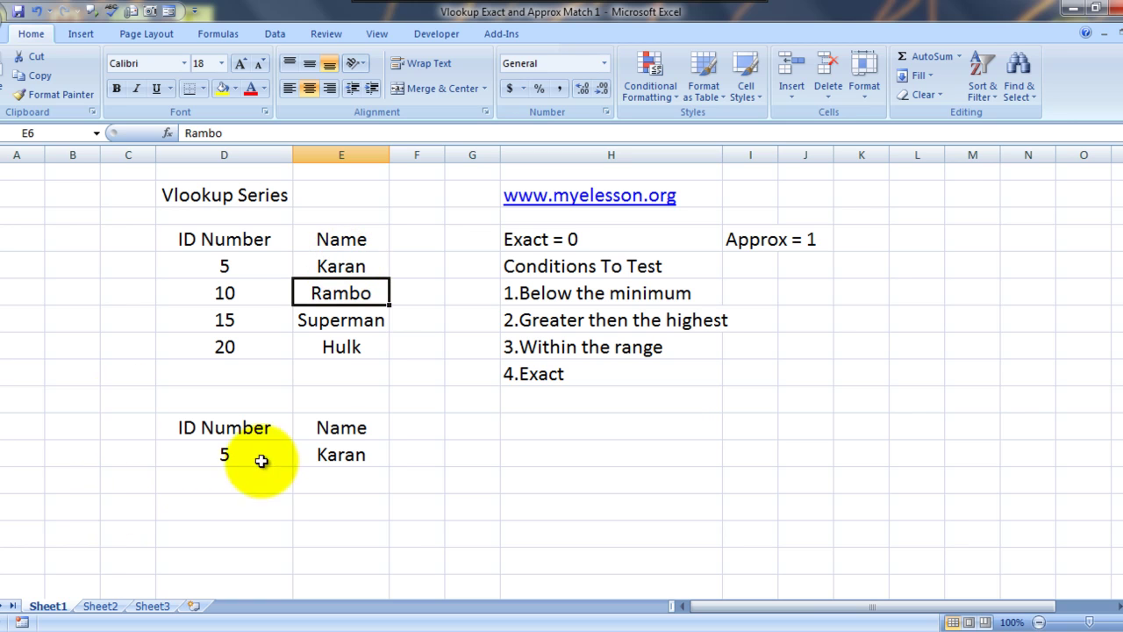
pyautogui.click(354, 467)
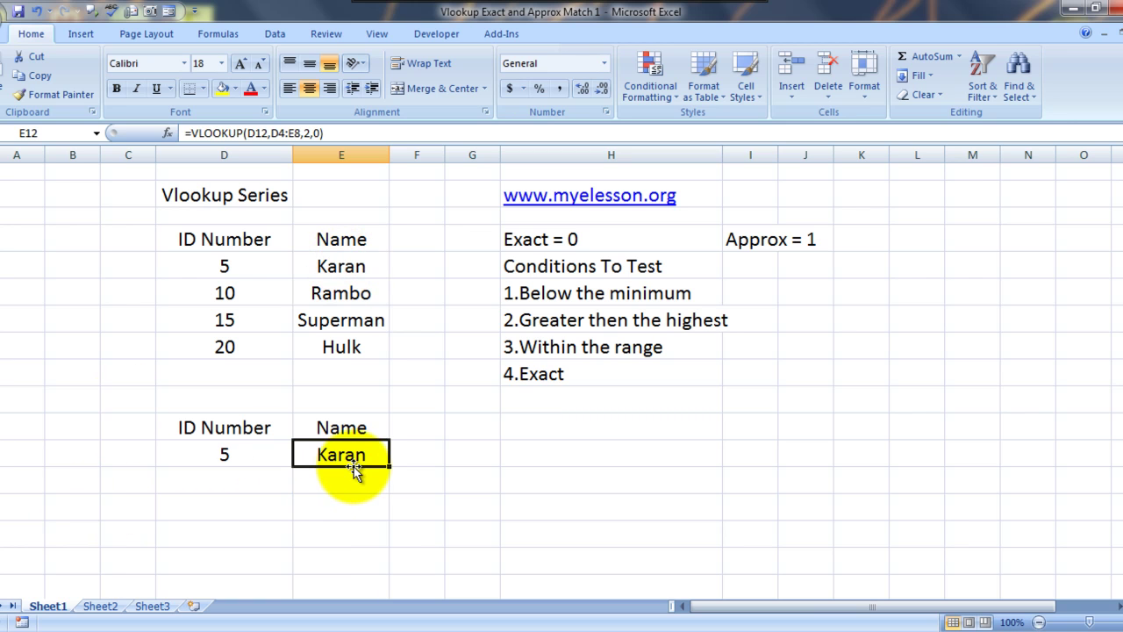
pyautogui.press('Left')
# Test IDs 10 and 3 in D12 against the exact-match lookup
pyautogui.write('10')
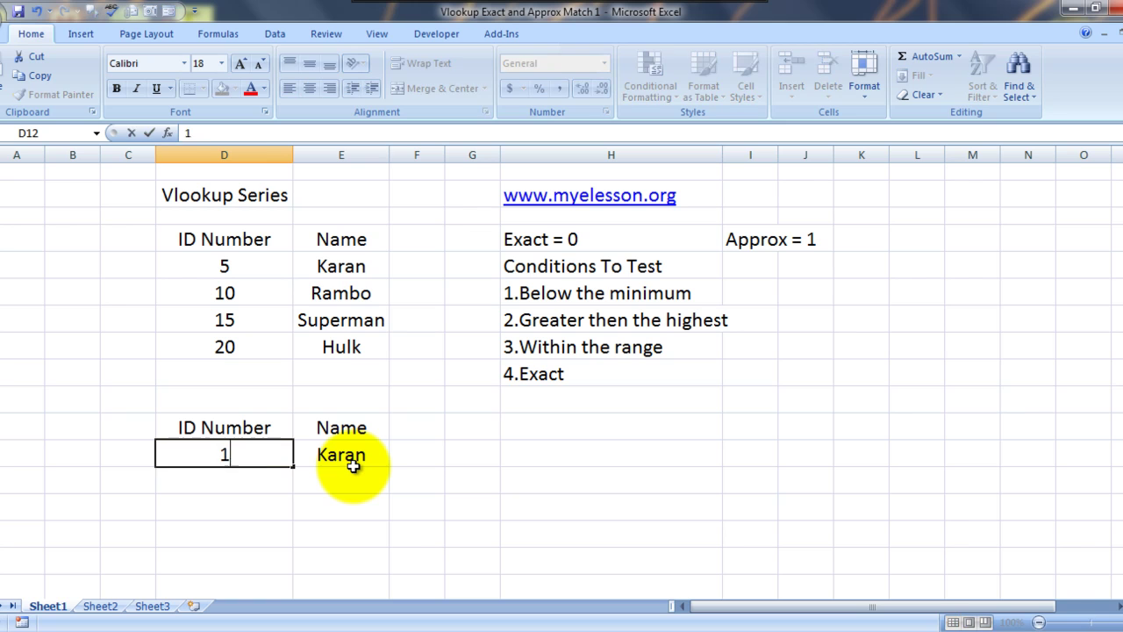
pyautogui.click(354, 467)
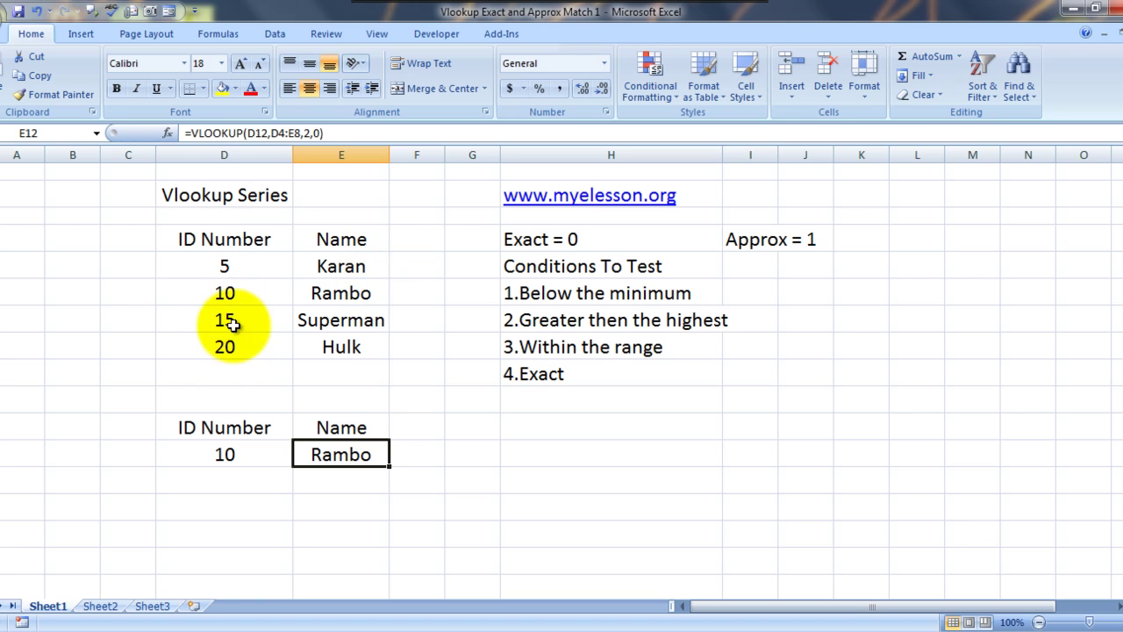
pyautogui.press('Left')
pyautogui.write('3')
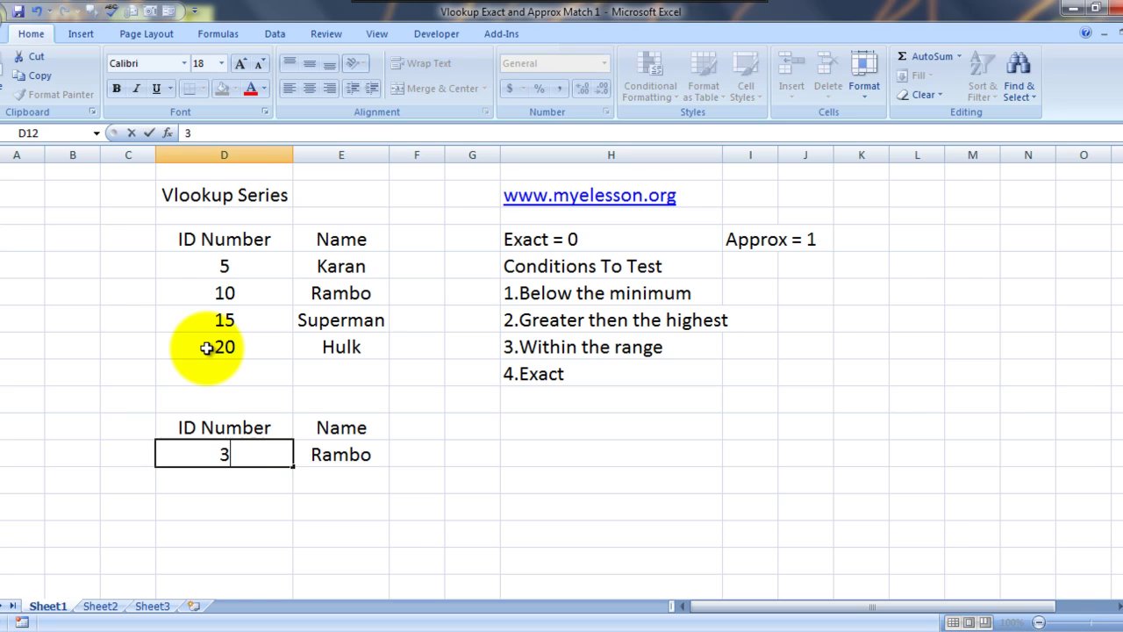
pyautogui.press('Right')
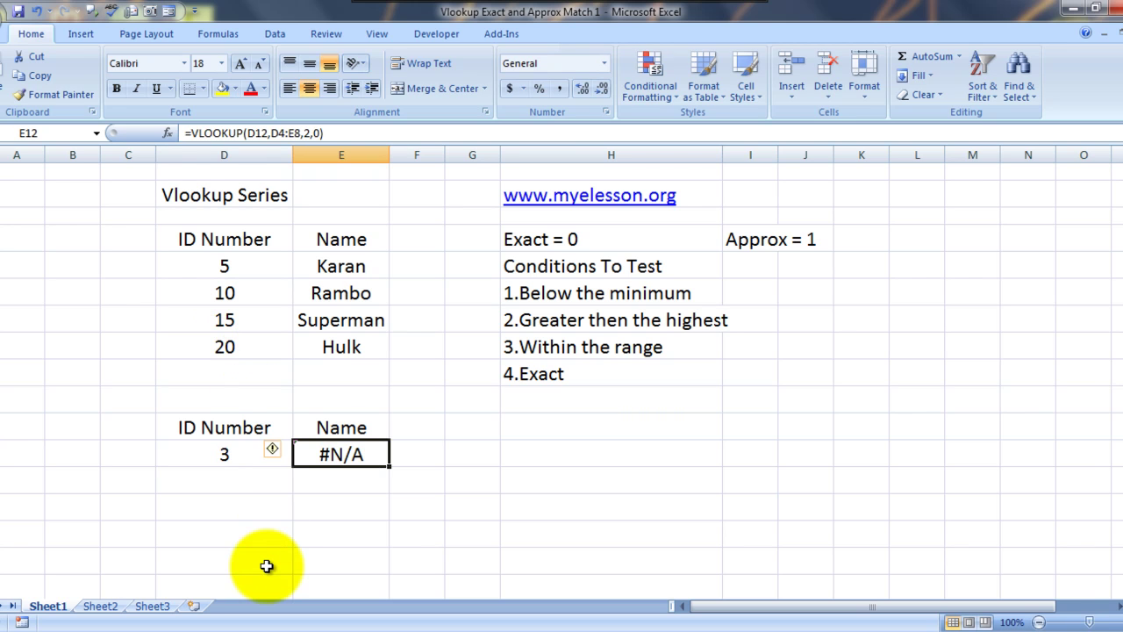
# Test IDs 21 and 16, then clear the exact-match formula from E12
pyautogui.press('Left')
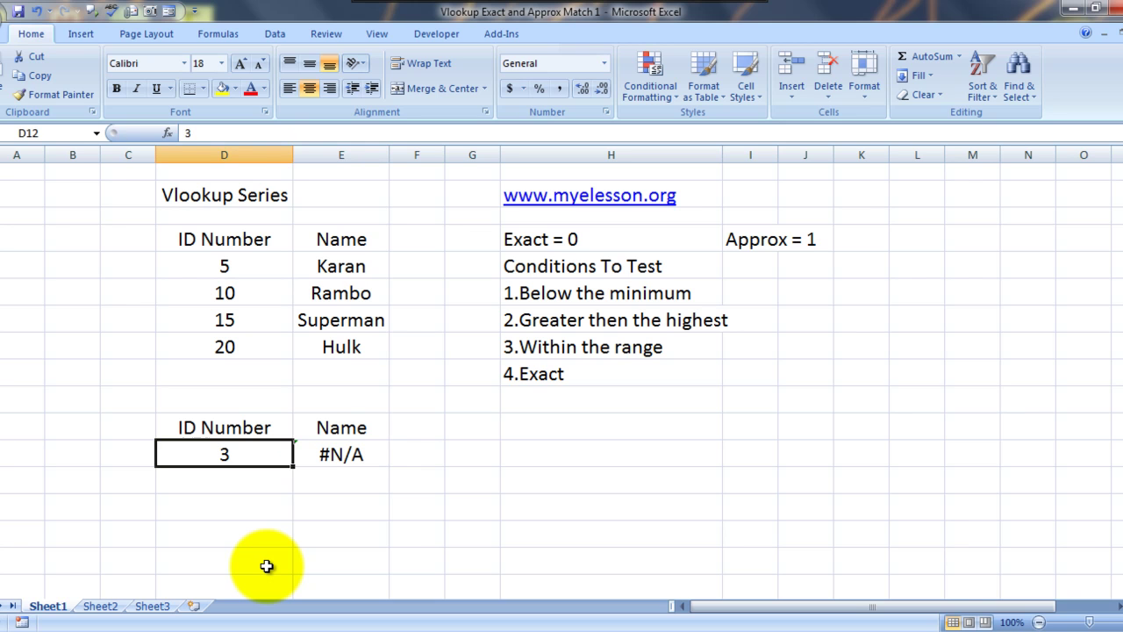
pyautogui.write('21')
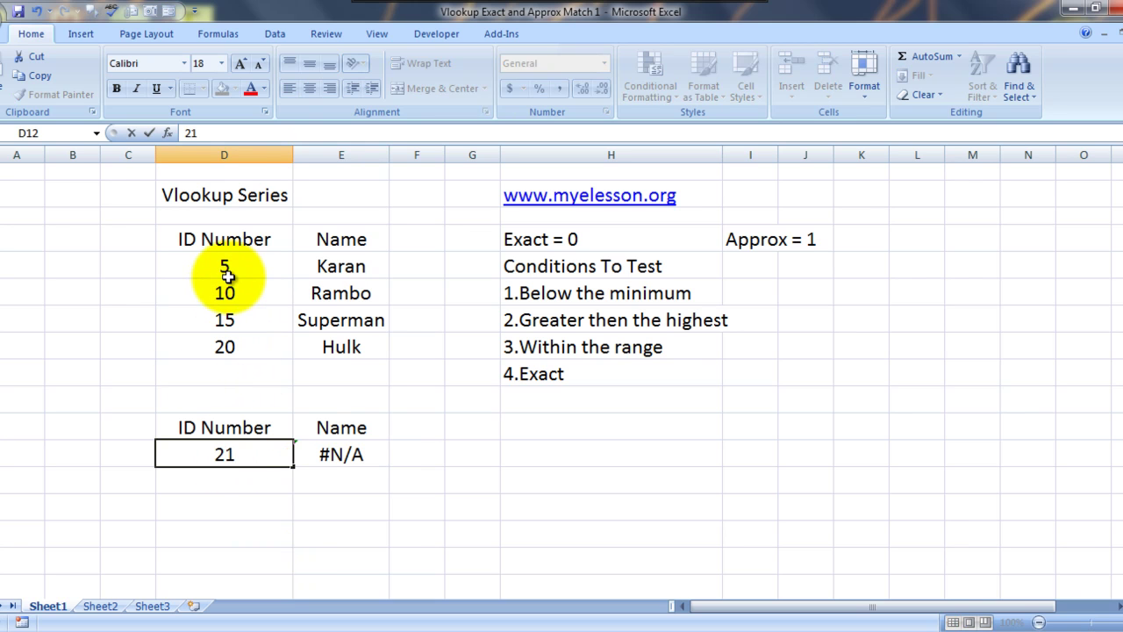
pyautogui.press('Return')
pyautogui.press('Up')
pyautogui.press('Right')
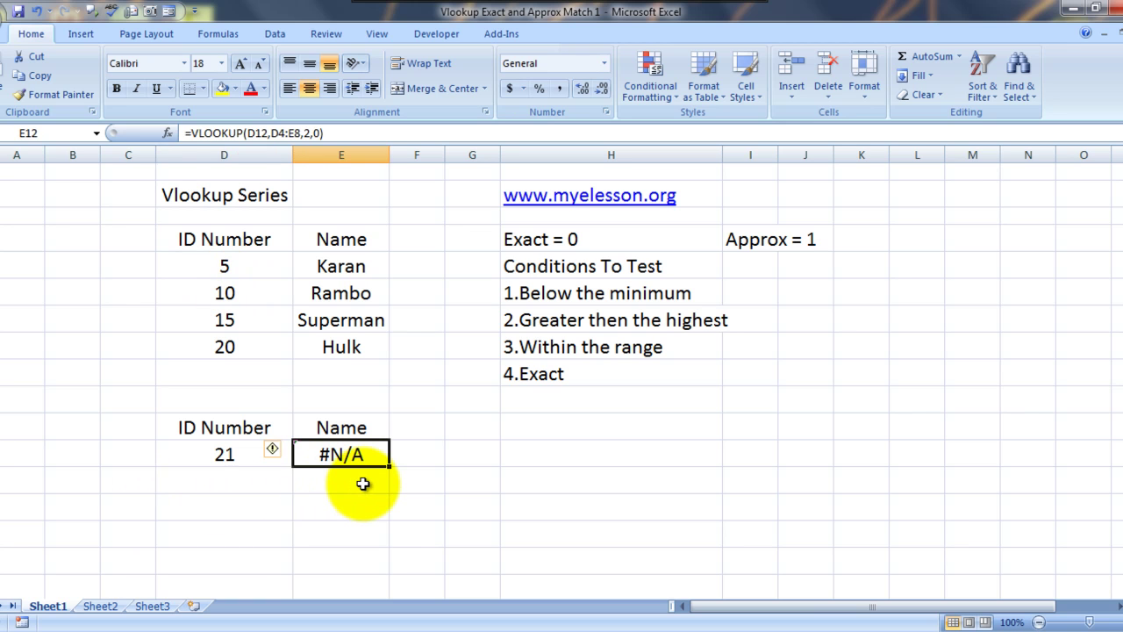
pyautogui.press('Left')
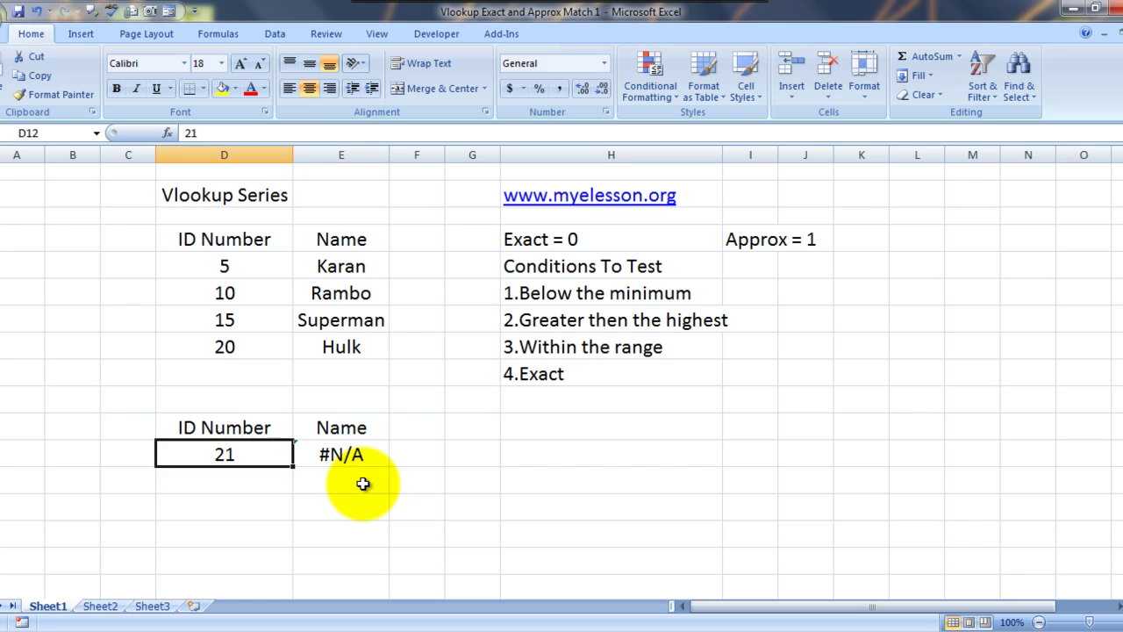
pyautogui.write('16')
pyautogui.press('Right')
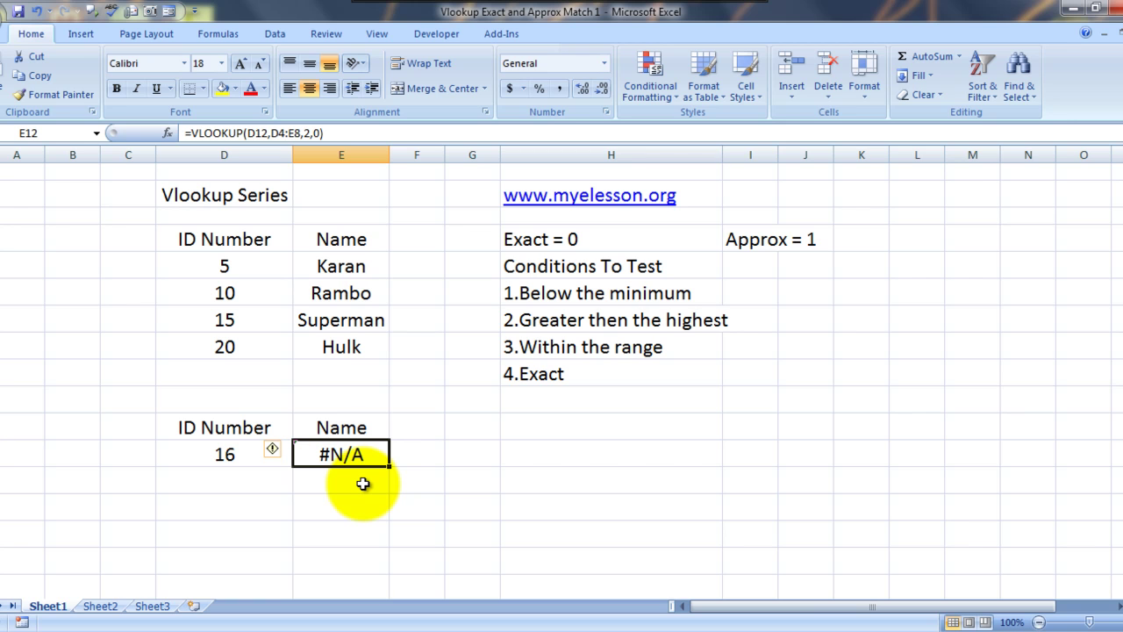
pyautogui.press('Delete')
pyautogui.press('Left')
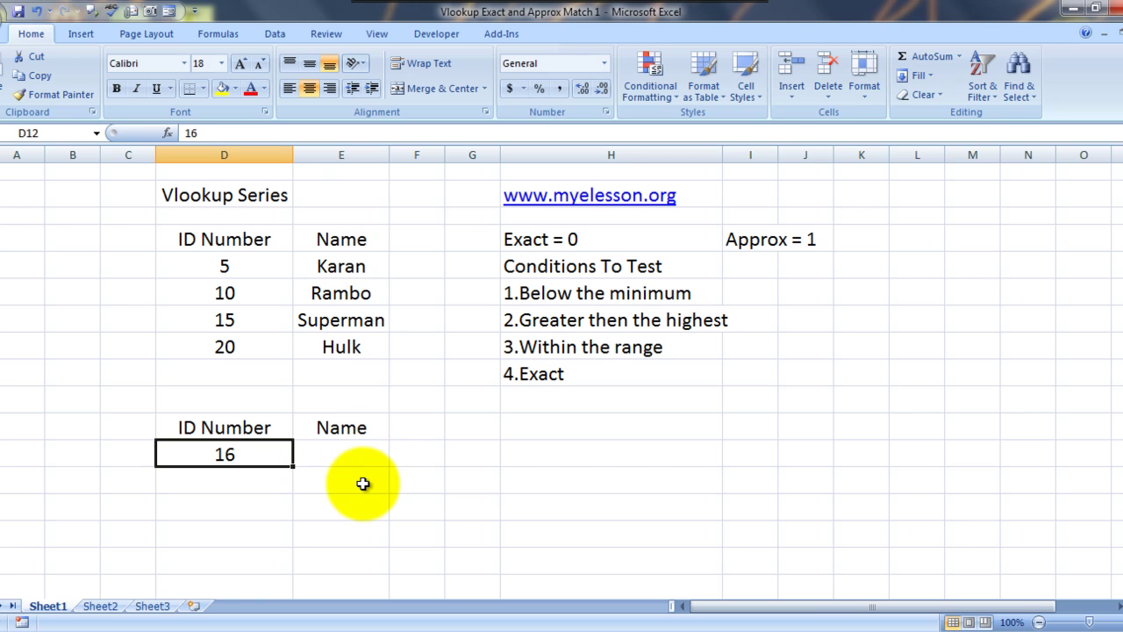
# Put ID 5 back in D12 and begin, then cancel, a VLOOKUP entry in E12
pyautogui.write('5')
pyautogui.press('Right')
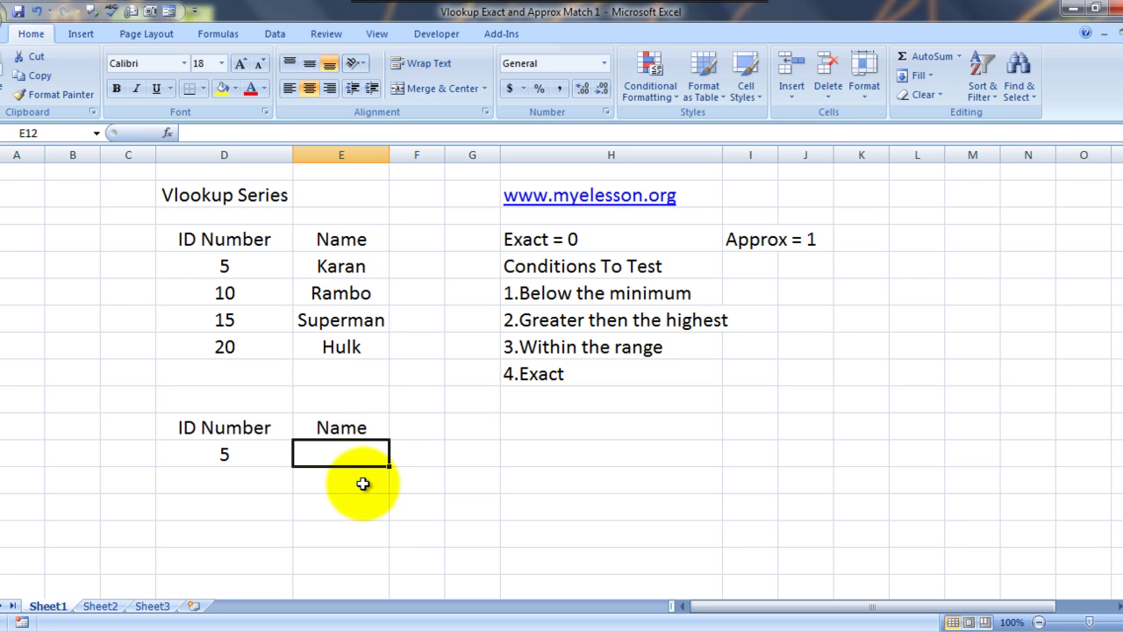
pyautogui.write('=vlo')
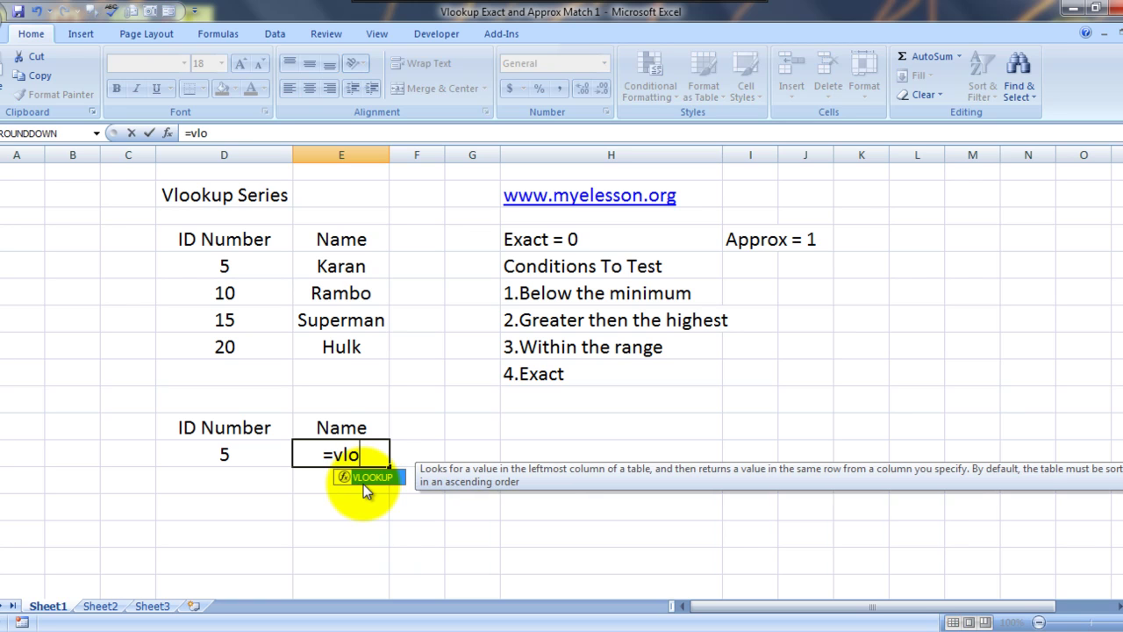
pyautogui.doubleClick(363, 478)
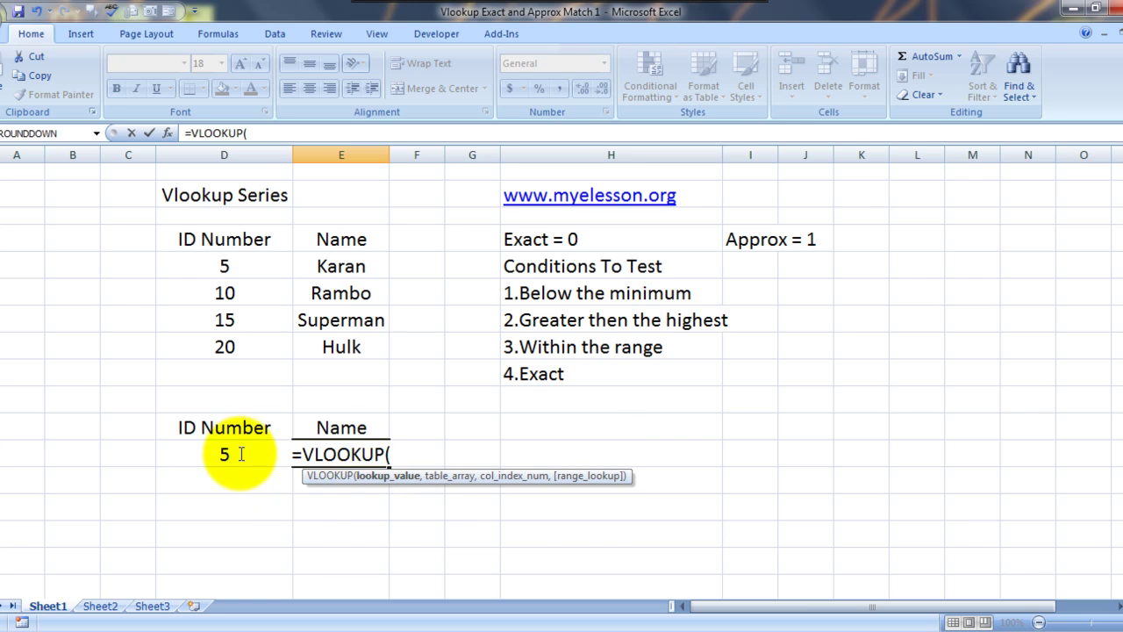
pyautogui.press('Escape')
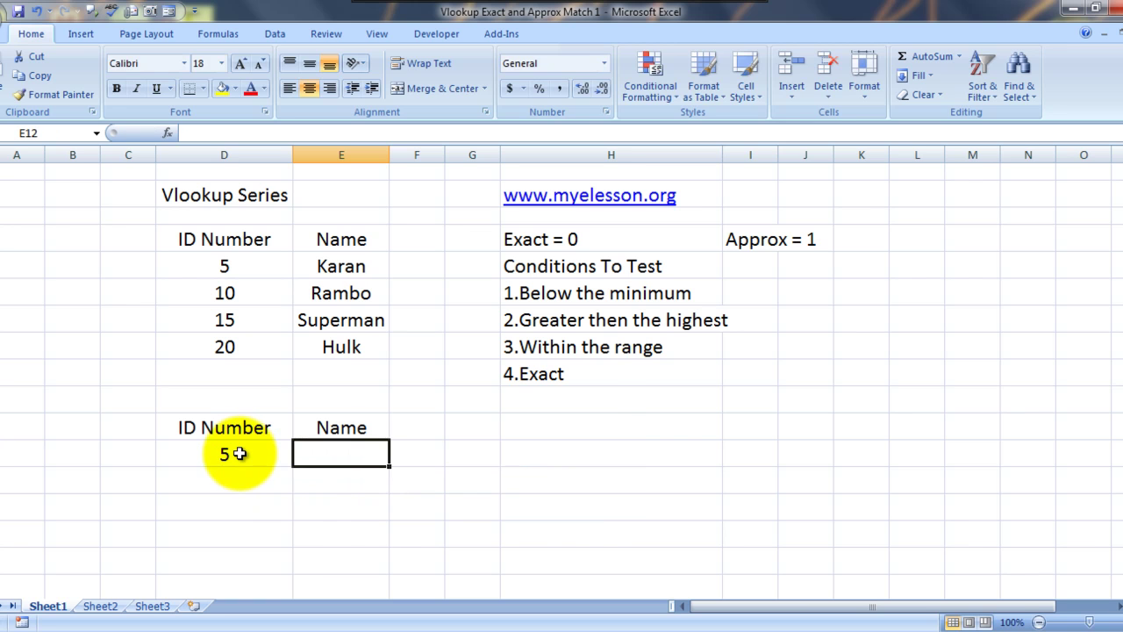
# Enter =VLOOKUP(D12,D4:E8,2,1) in E12 for an approximate-match lookup
pyautogui.write('=vlo')
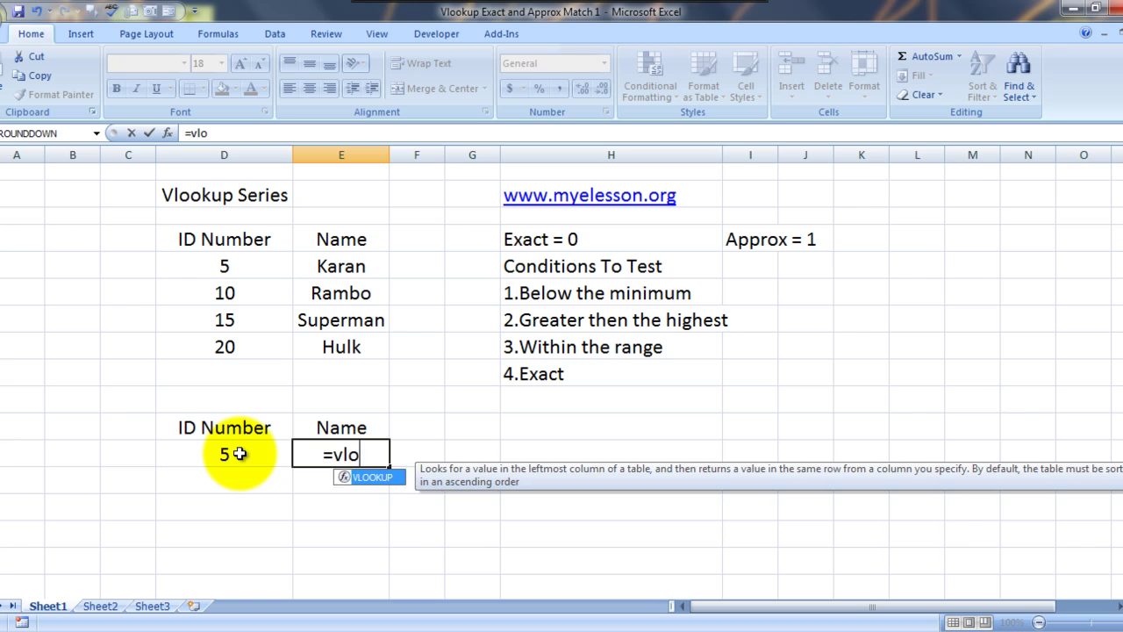
pyautogui.press('Tab')
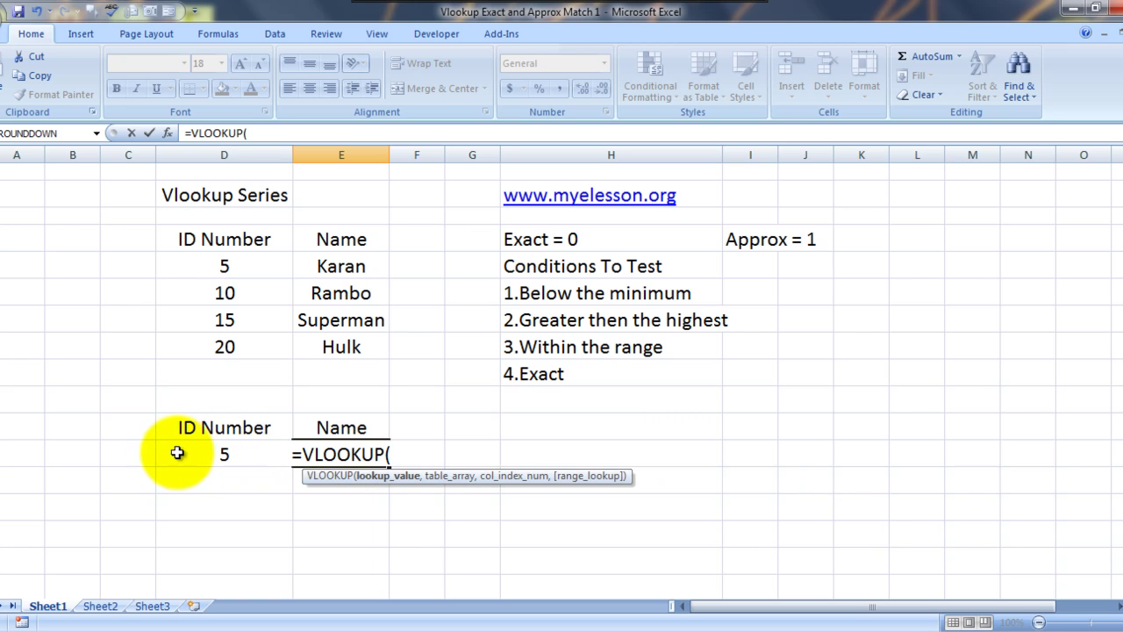
pyautogui.click(151, 454)
pyautogui.click(160, 453)
pyautogui.write(',')
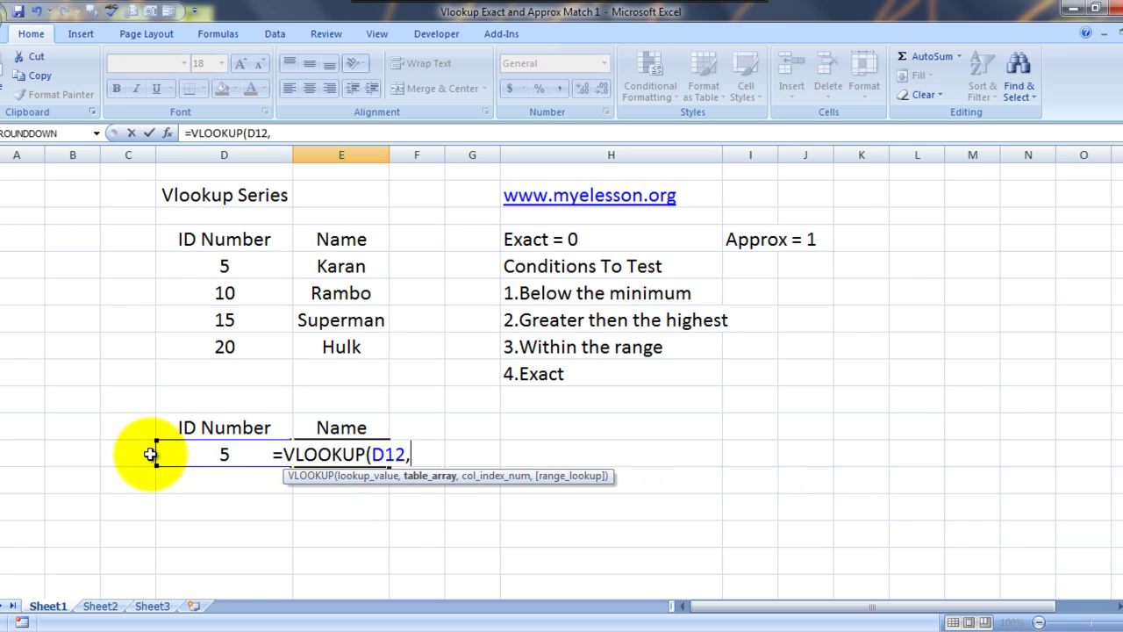
pyautogui.moveTo(211, 248); pyautogui.dragTo(342, 347)
pyautogui.write(',')
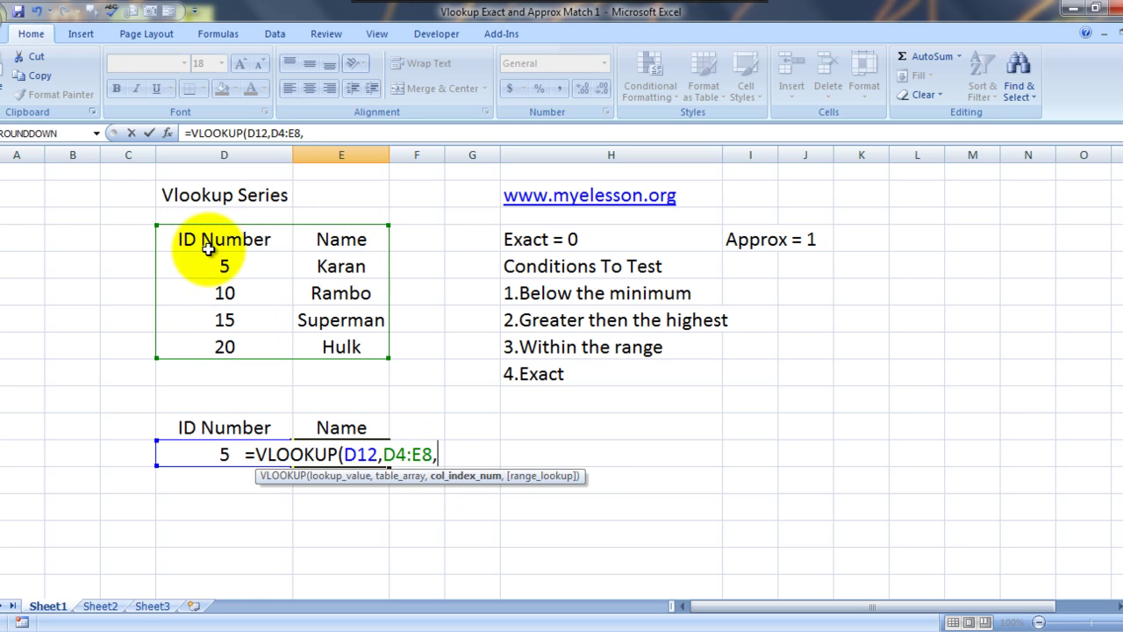
pyautogui.write('2')
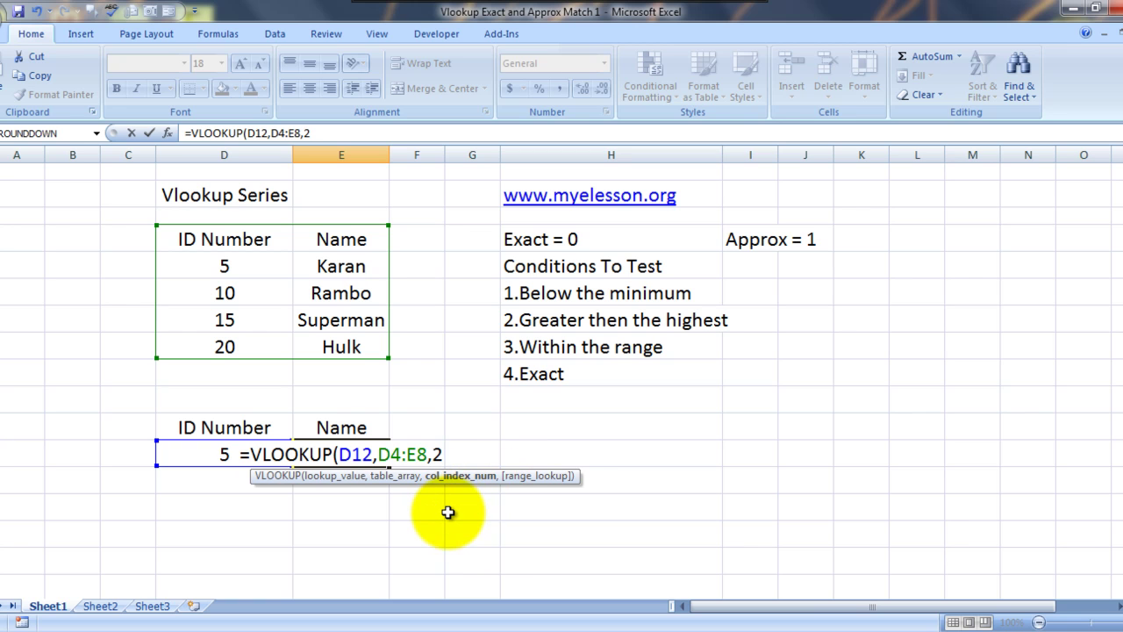
pyautogui.write(',1')
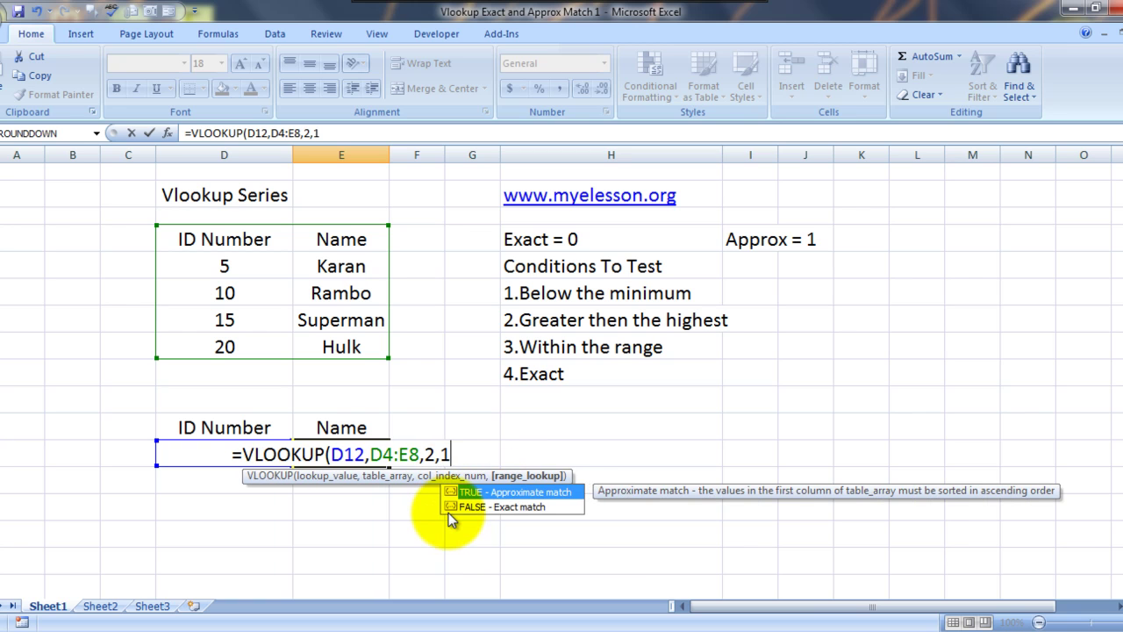
pyautogui.write(')')
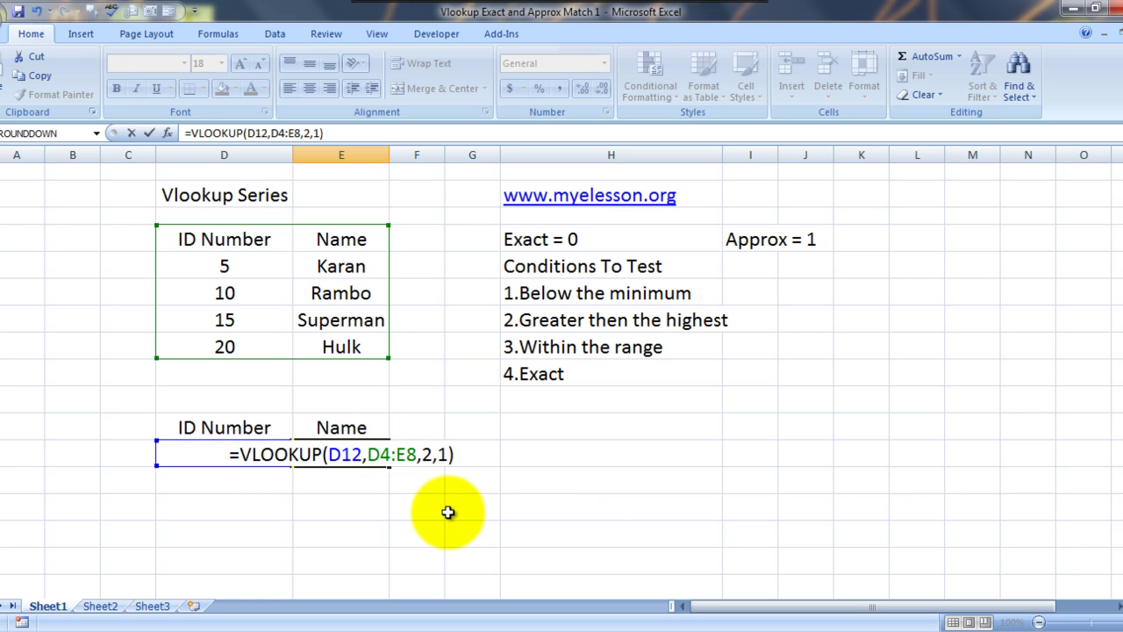
pyautogui.press('Return')
pyautogui.press('Up')
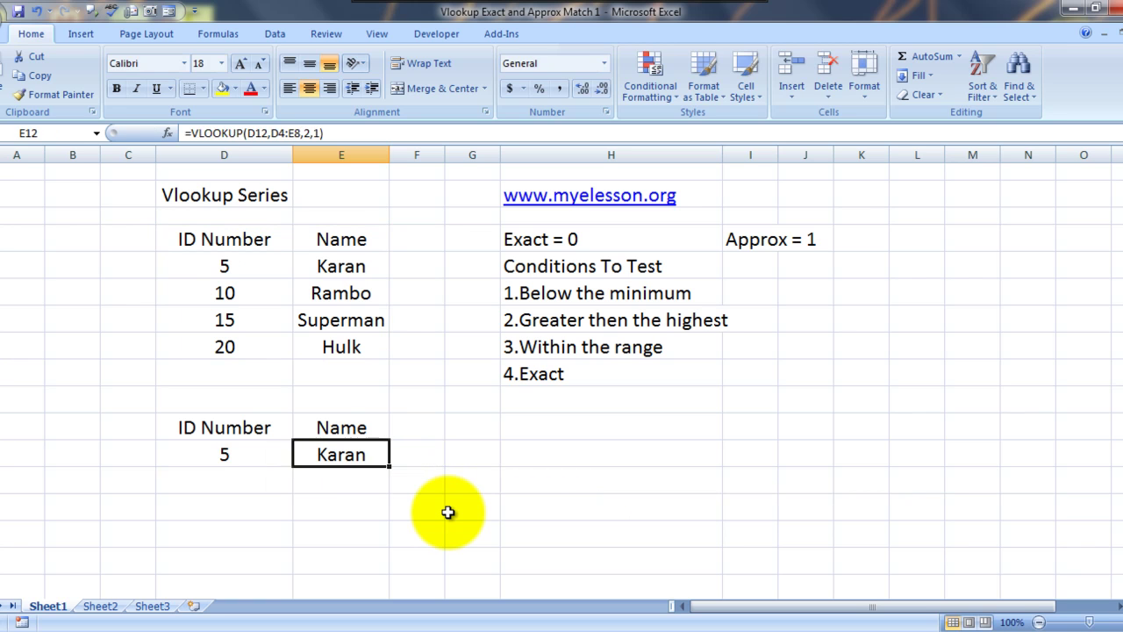
# Check the below-minimum condition, then enter ID 3 in D12 so E12 shows #N/A
pyautogui.press('Left')
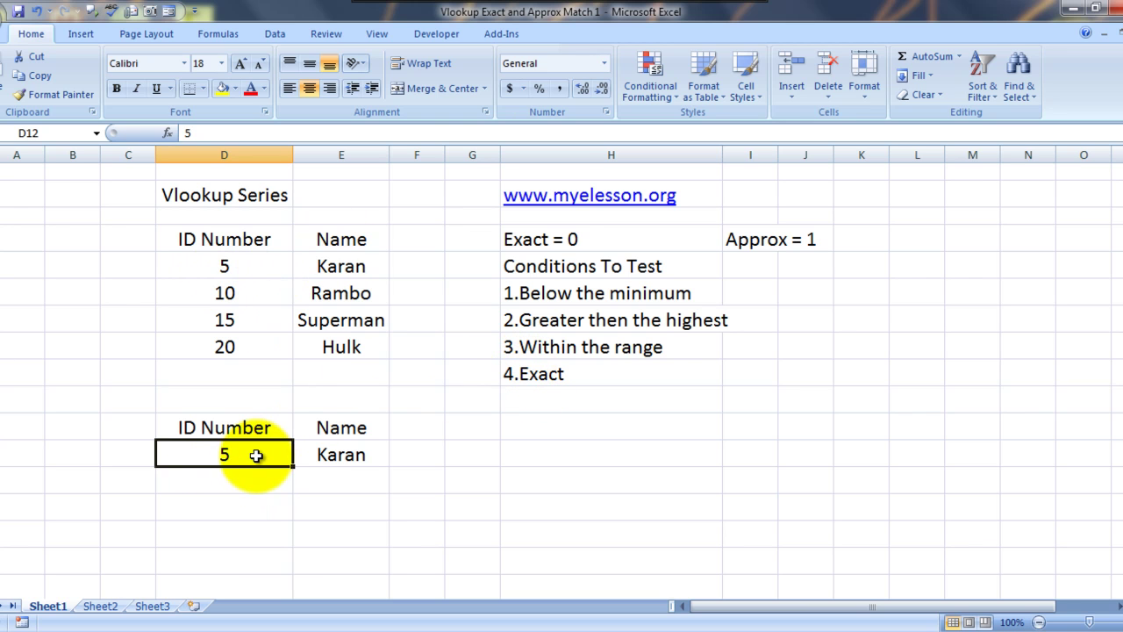
pyautogui.click(530, 291)
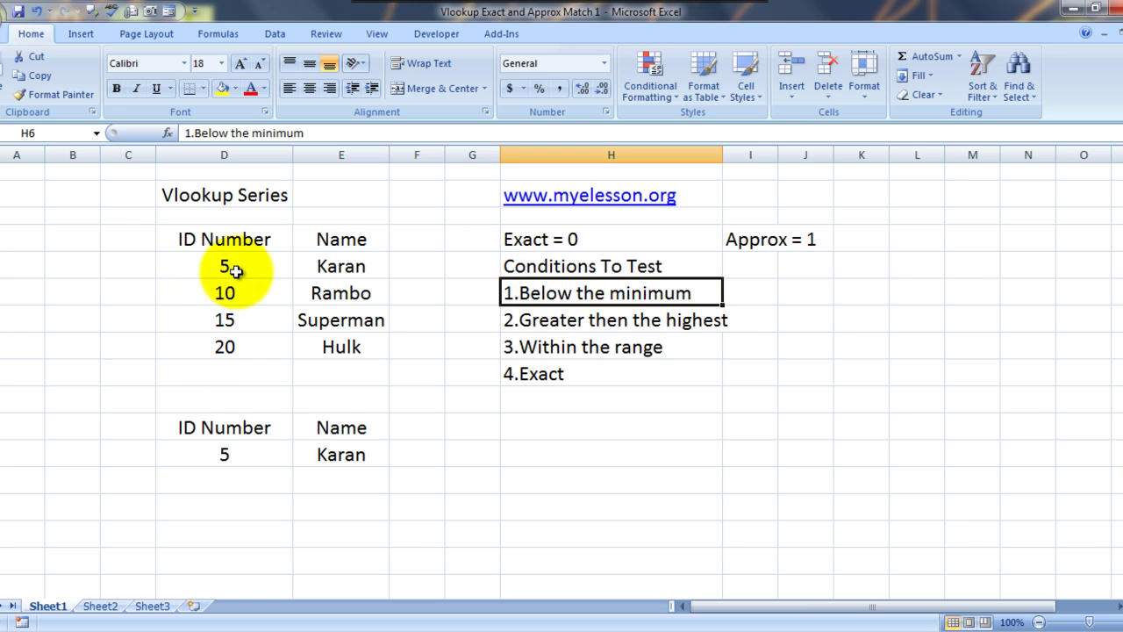
pyautogui.press('Left')
pyautogui.press('Down')
pyautogui.press('Down')
pyautogui.press('Down')
pyautogui.press('Down')
pyautogui.press('Down')
pyautogui.press('Down')
pyautogui.press('Left')
pyautogui.press('Left')
pyautogui.press('Left')
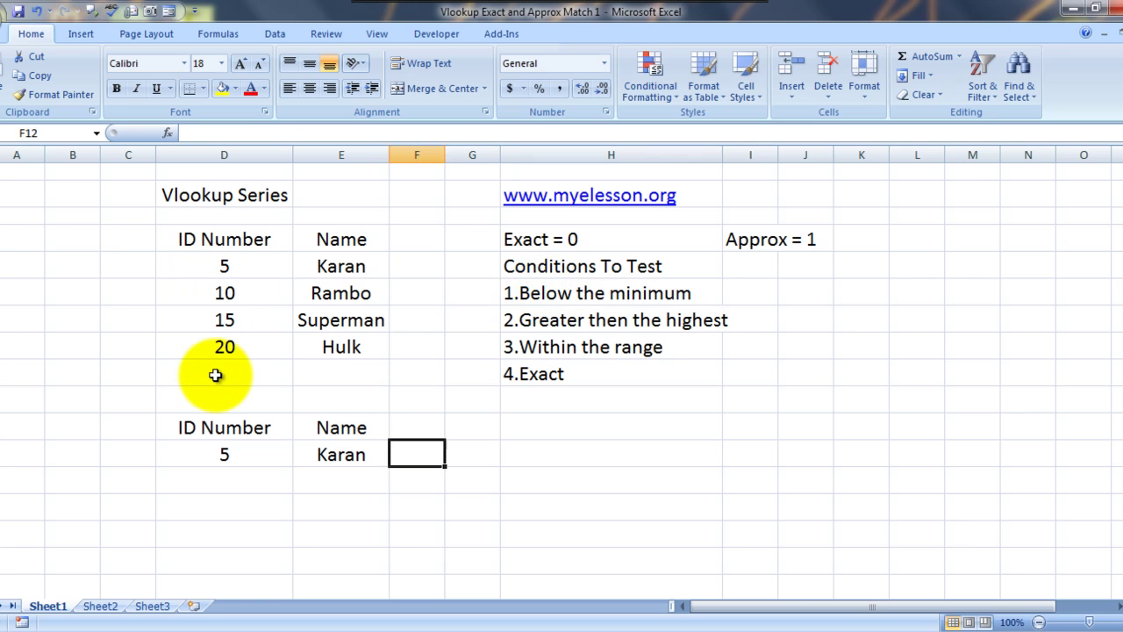
pyautogui.write('3')
pyautogui.press('Tab')
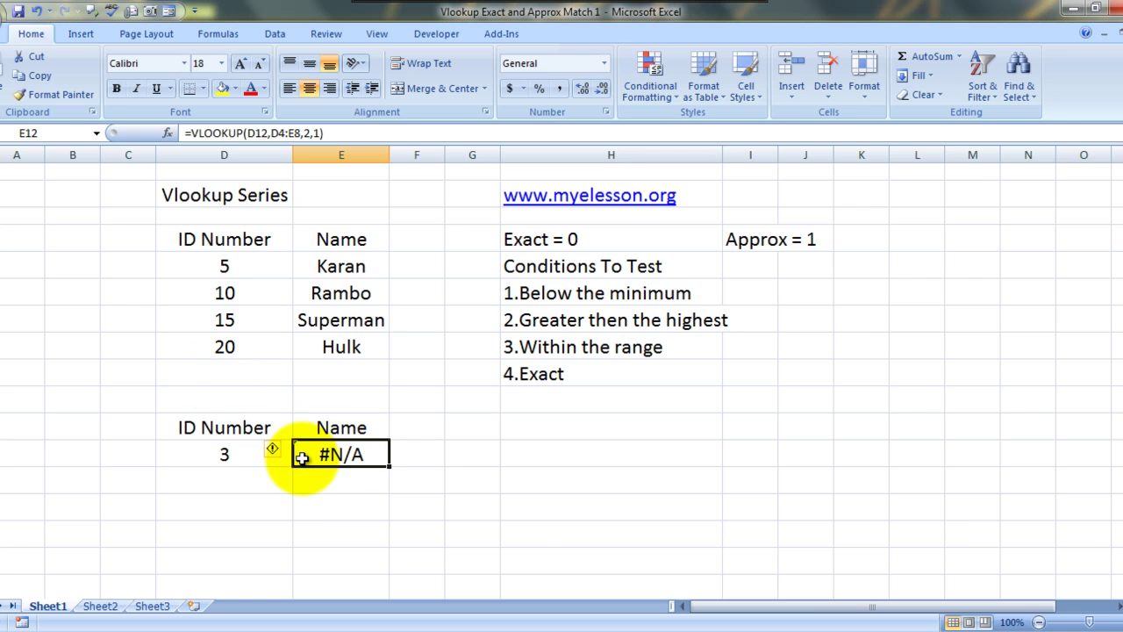
# Overwrite the highest ID 20 in D8 with 21, then undo the change
pyautogui.click(569, 322)
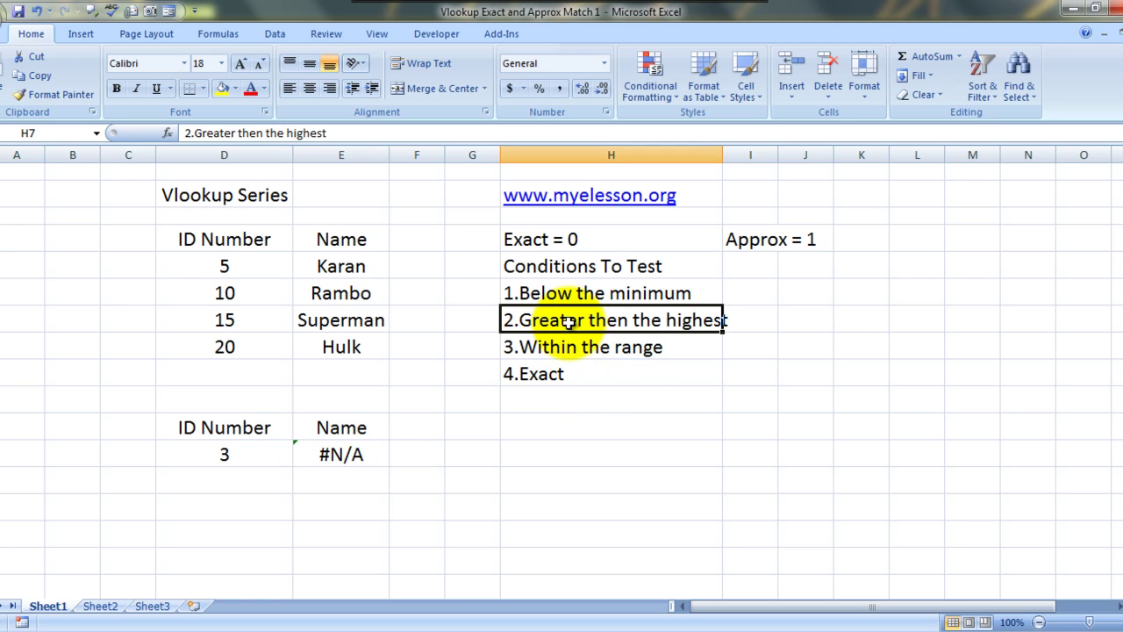
pyautogui.press('Left')
pyautogui.press('Left')
pyautogui.press('Left')
pyautogui.press('Left')
pyautogui.press('Down')
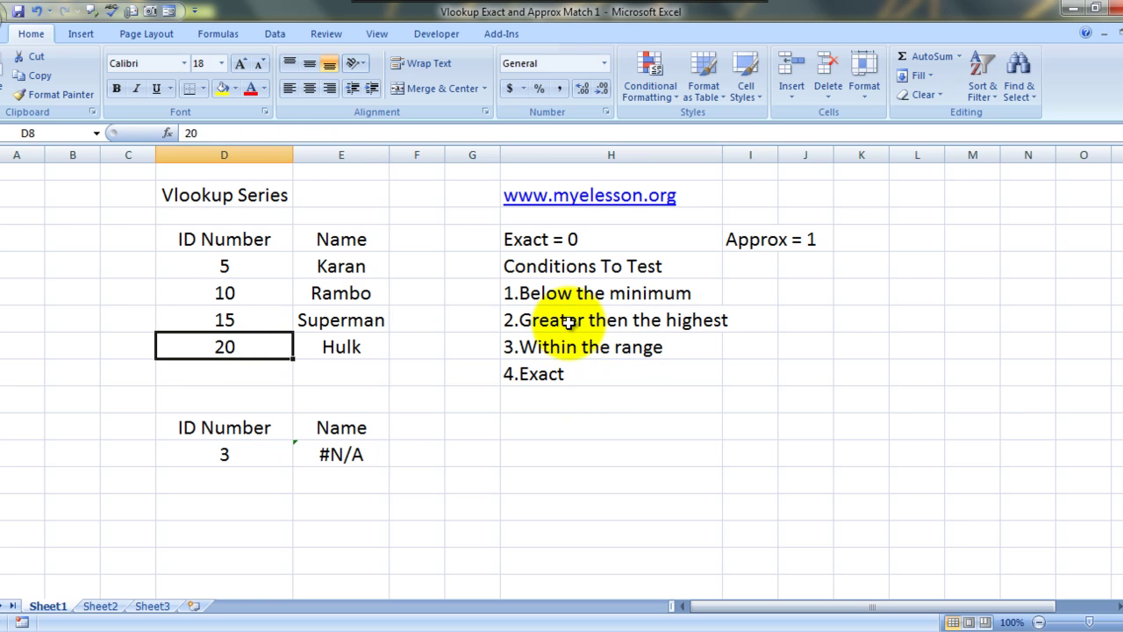
pyautogui.write('21')
pyautogui.press('Return')
pyautogui.press('Down')
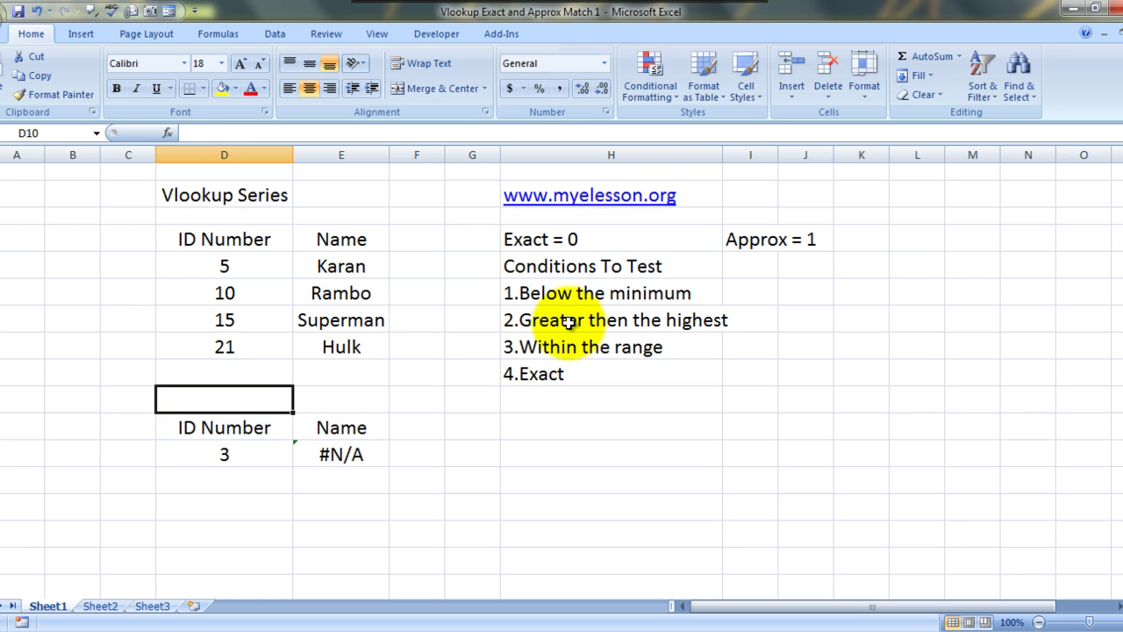
pyautogui.press('Up')
pyautogui.hotkey('ctrl', 'z')
# Enter ID 21 in D12 to test a value above the highest ID
pyautogui.press('Down')
pyautogui.press('Down')
pyautogui.press('Down')
pyautogui.press('Down')
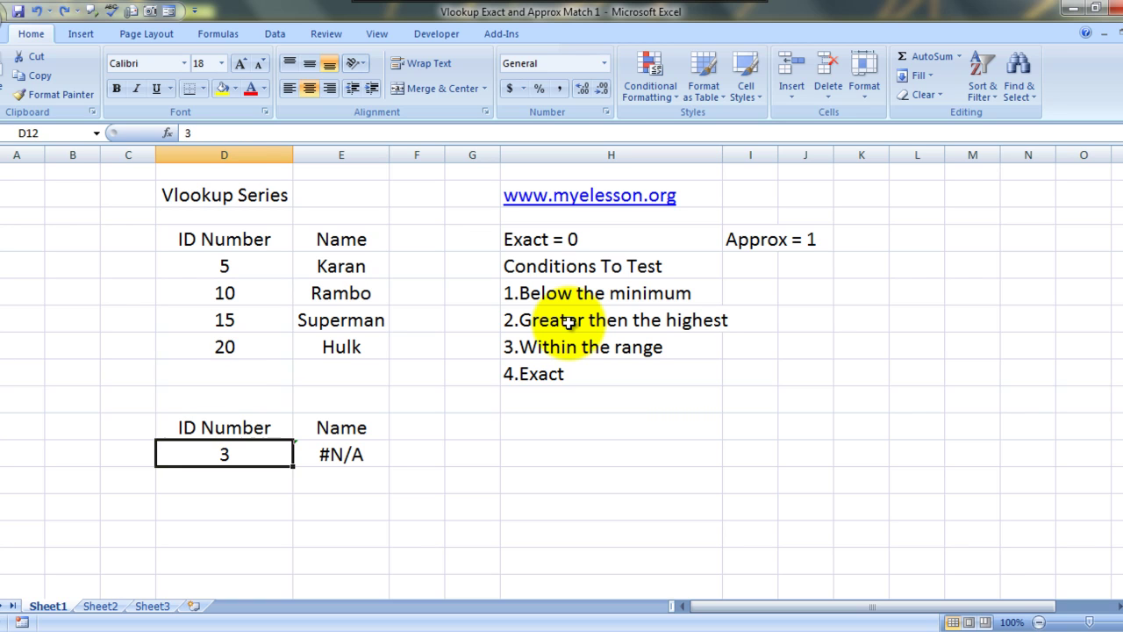
pyautogui.write('21')
pyautogui.press('Tab')
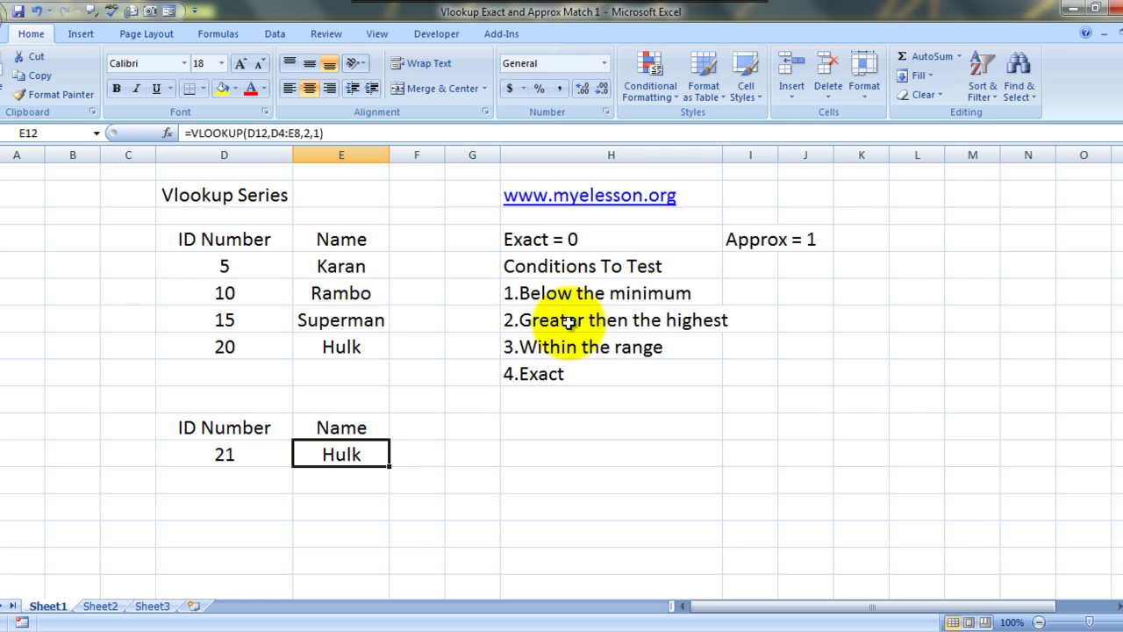
pyautogui.click(226, 454)
pyautogui.press('Up')
pyautogui.press('Up')
pyautogui.press('Up')
pyautogui.press('Up')
pyautogui.press('Up')
pyautogui.press('Up')
pyautogui.press('Up')
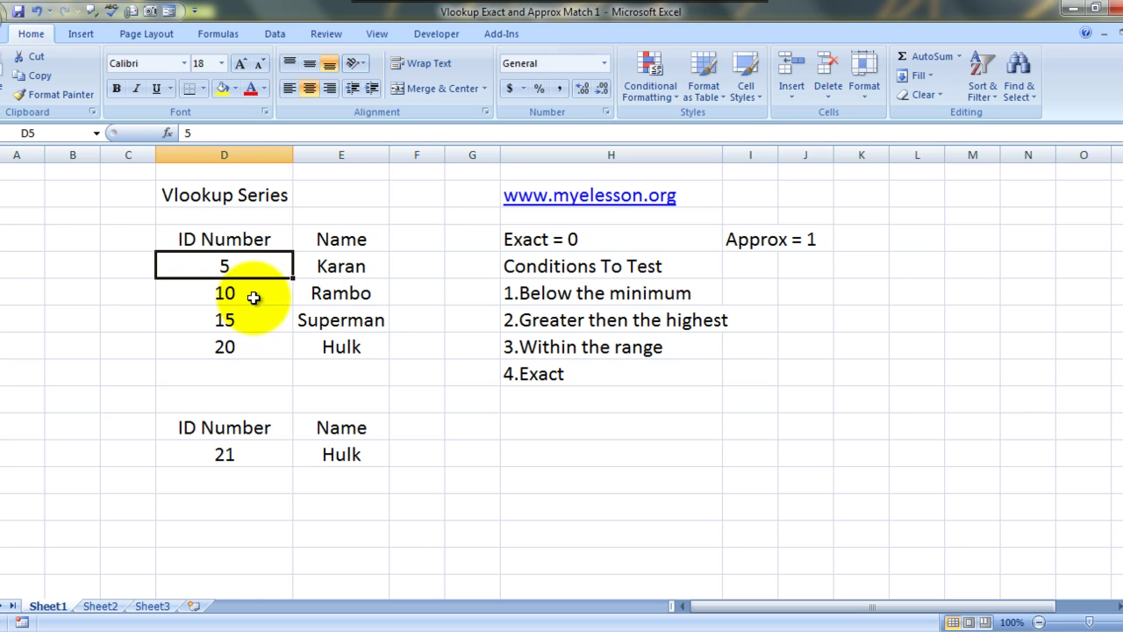
# Compare 21 with the highest ID 20 and review E12's formula returning Hulk
pyautogui.click(265, 345)
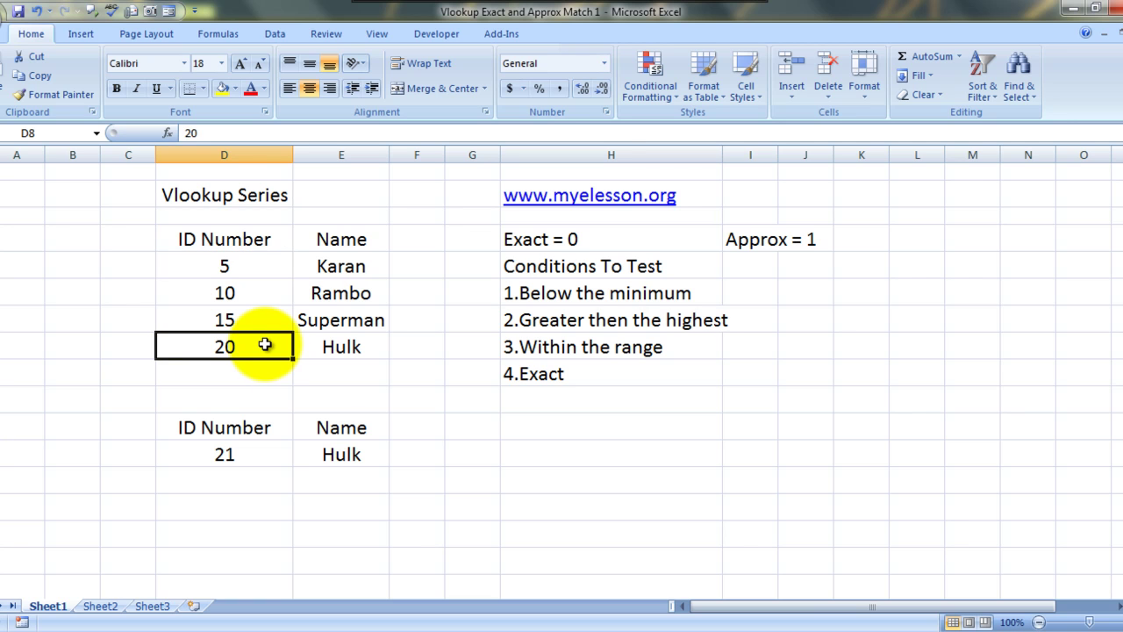
pyautogui.click(258, 373)
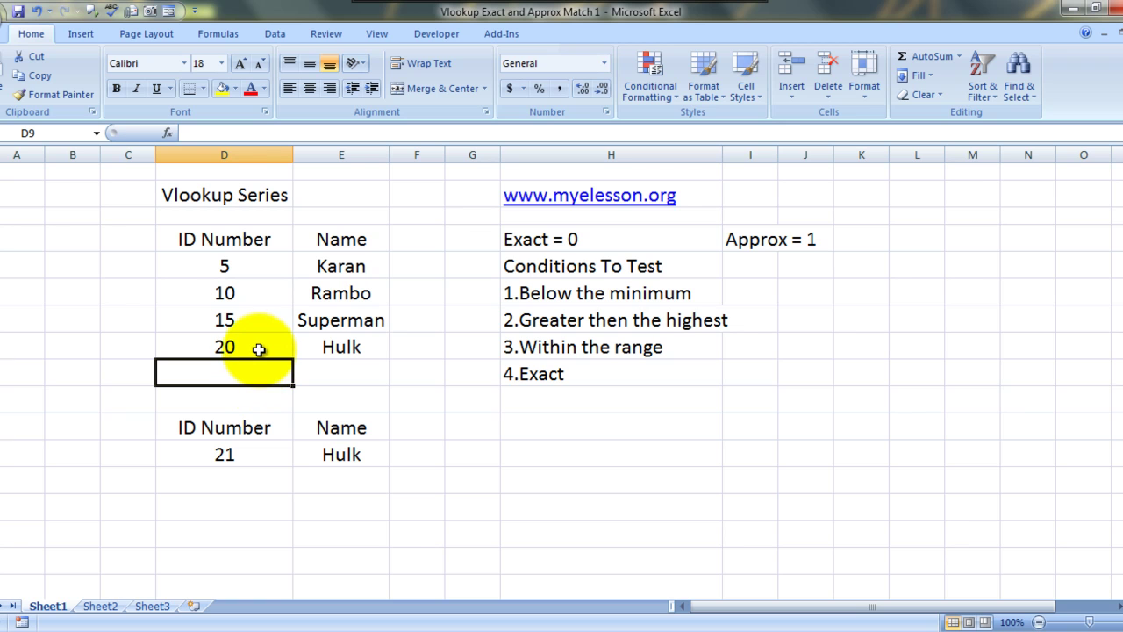
pyautogui.click(259, 350)
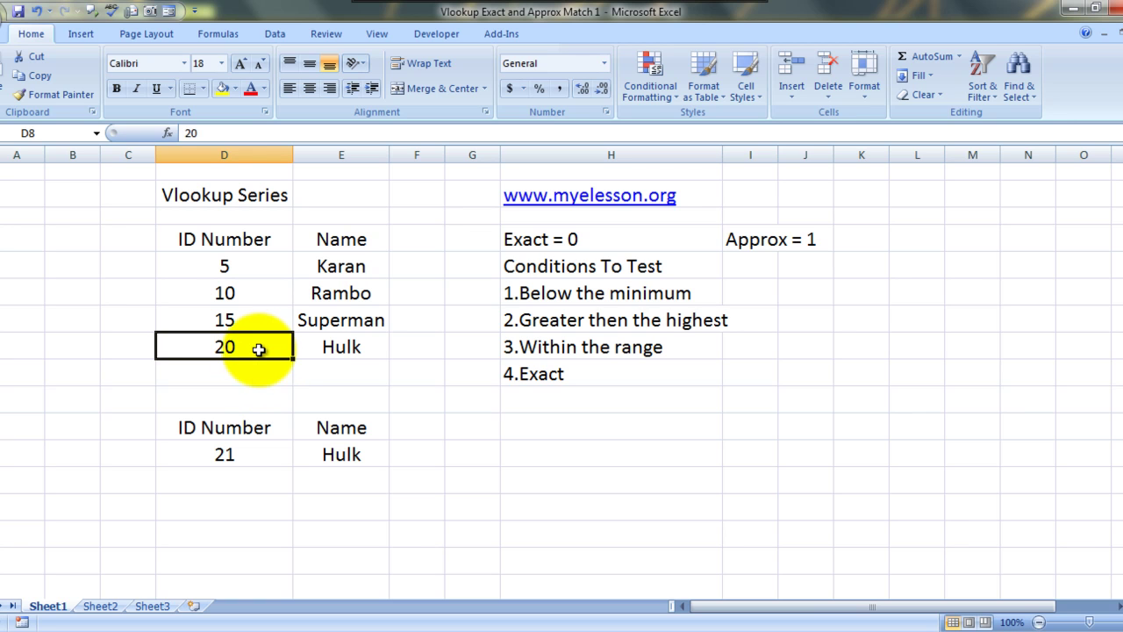
pyautogui.press('Down')
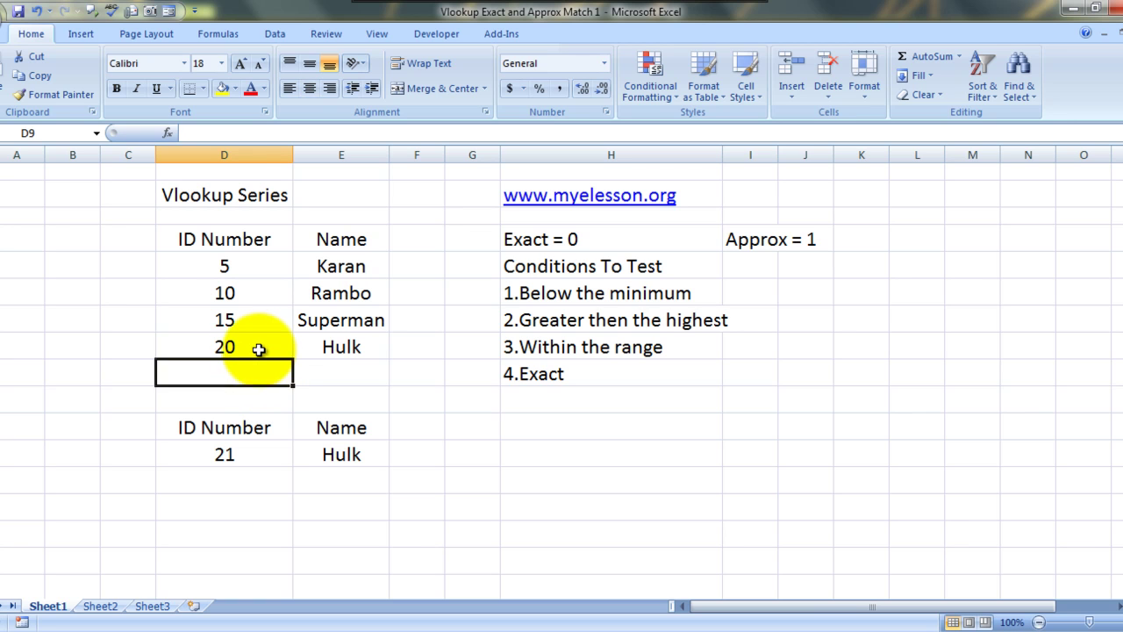
pyautogui.press('Right')
pyautogui.press('Down')
pyautogui.press('Down')
pyautogui.press('Down')
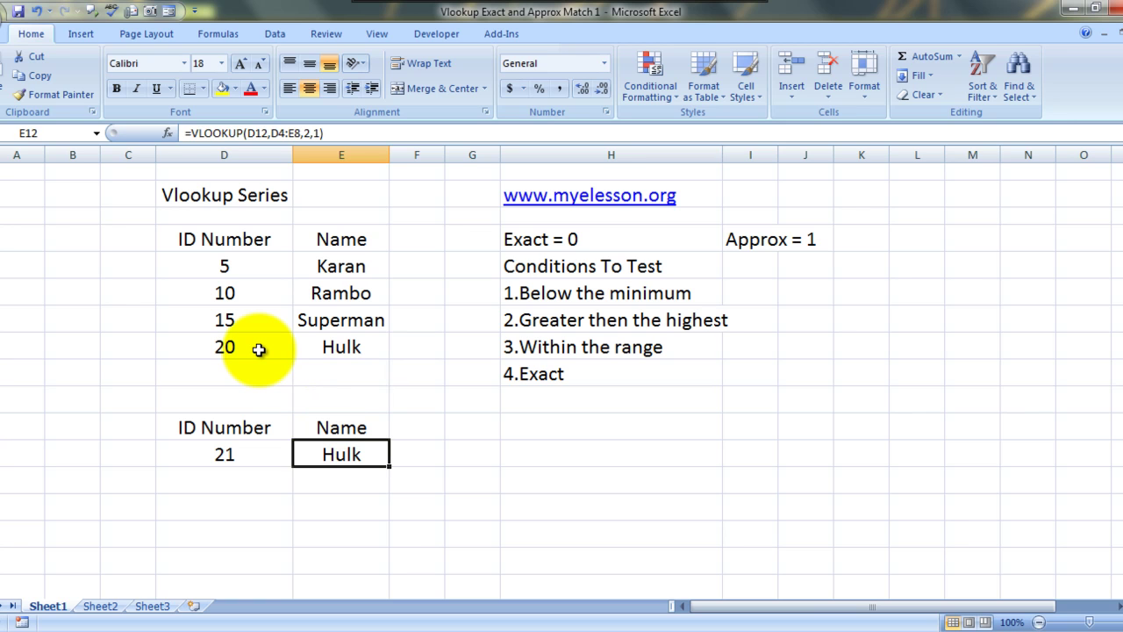
pyautogui.press('Left')
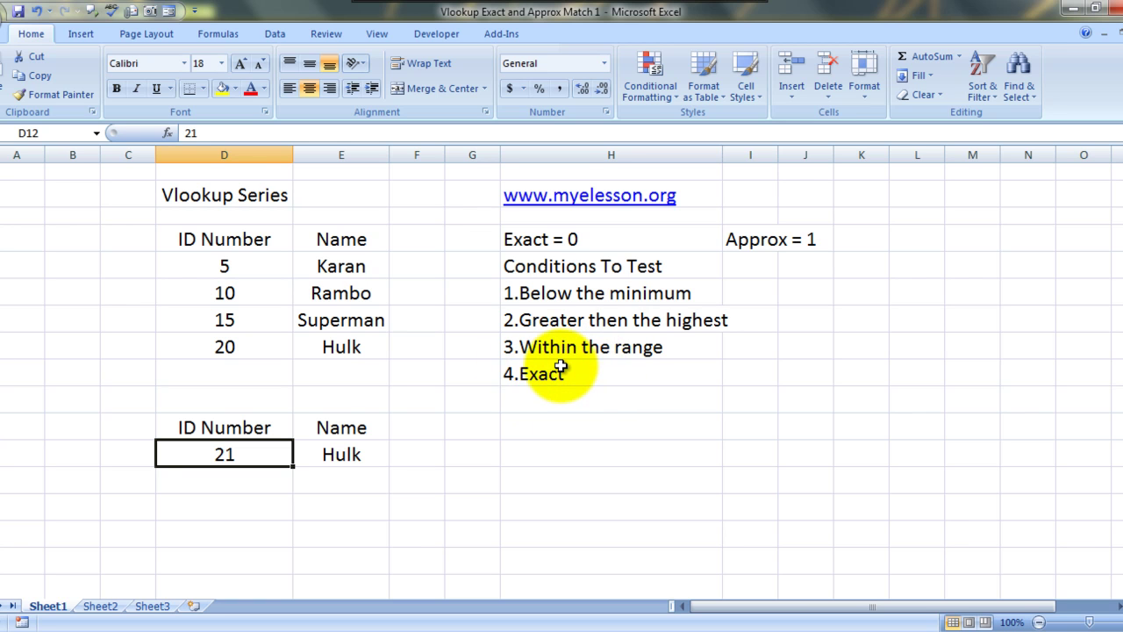
# Enter ID 16 in D12 so E12 returns Superman
pyautogui.write('16')
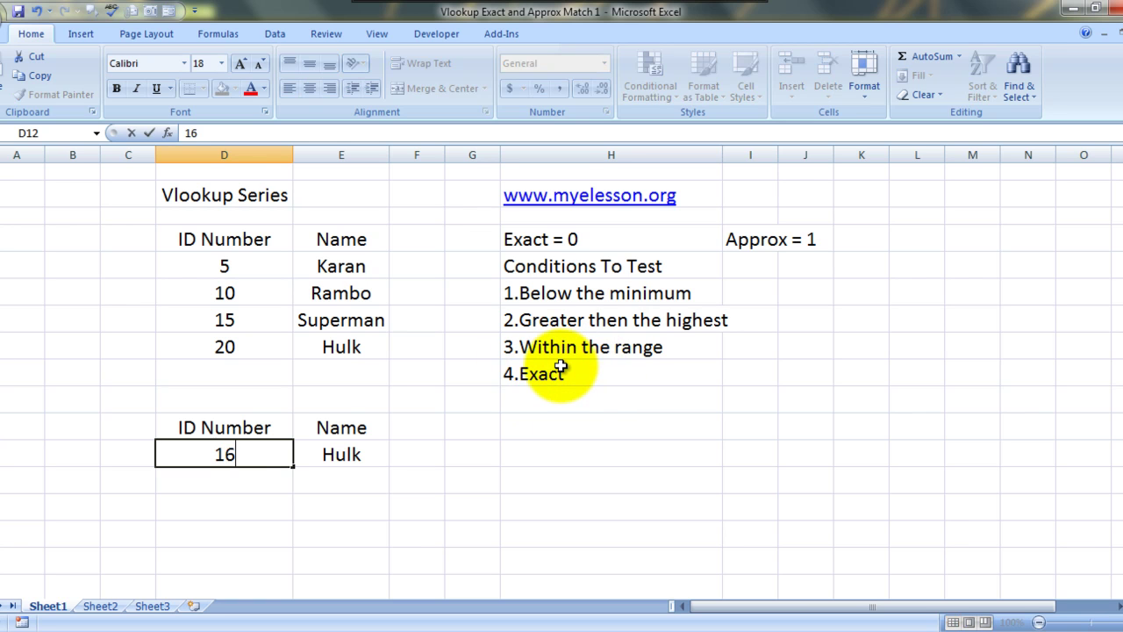
pyautogui.press('Right')
pyautogui.click(324, 317)
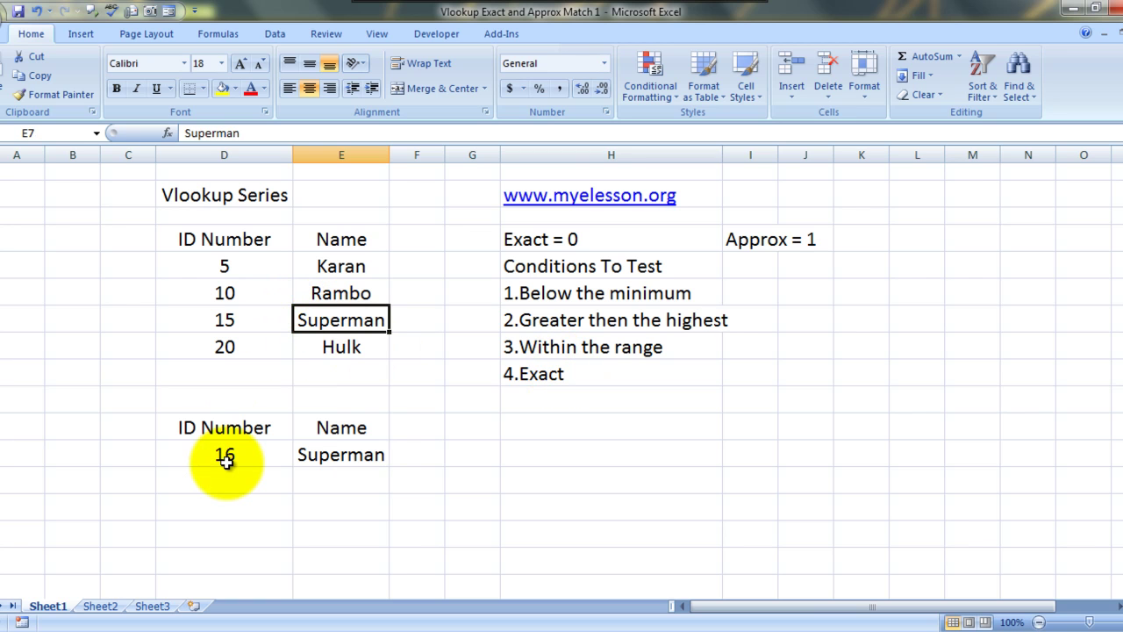
# Walk through IDs 5 to 20, landing on 15 just below 16, and show E12's formula
pyautogui.click(254, 269)
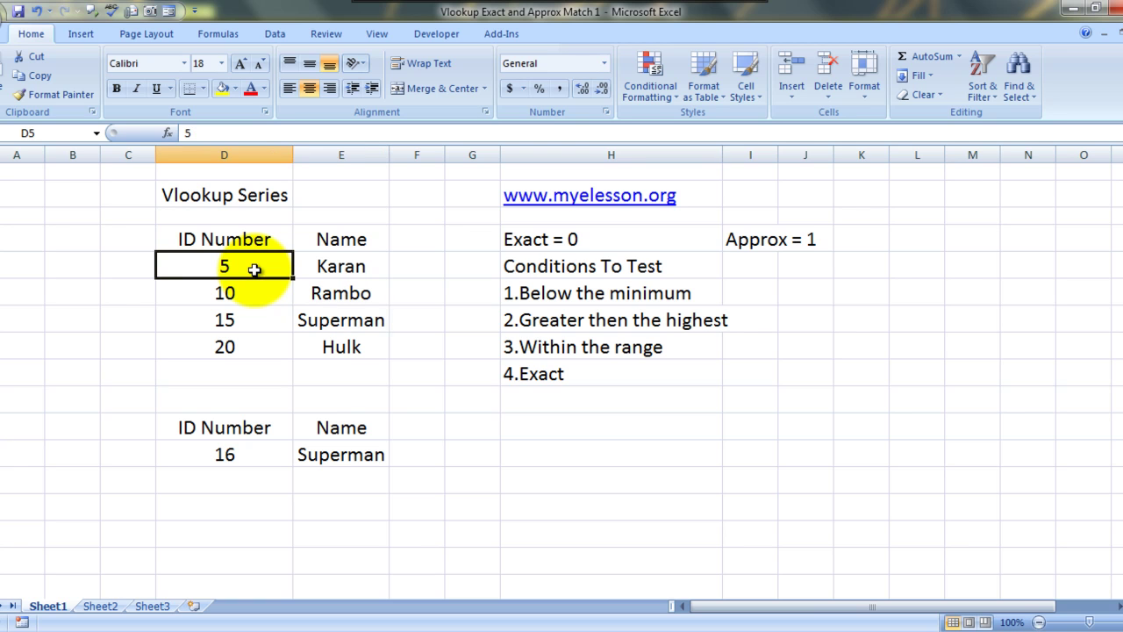
pyautogui.press('Down')
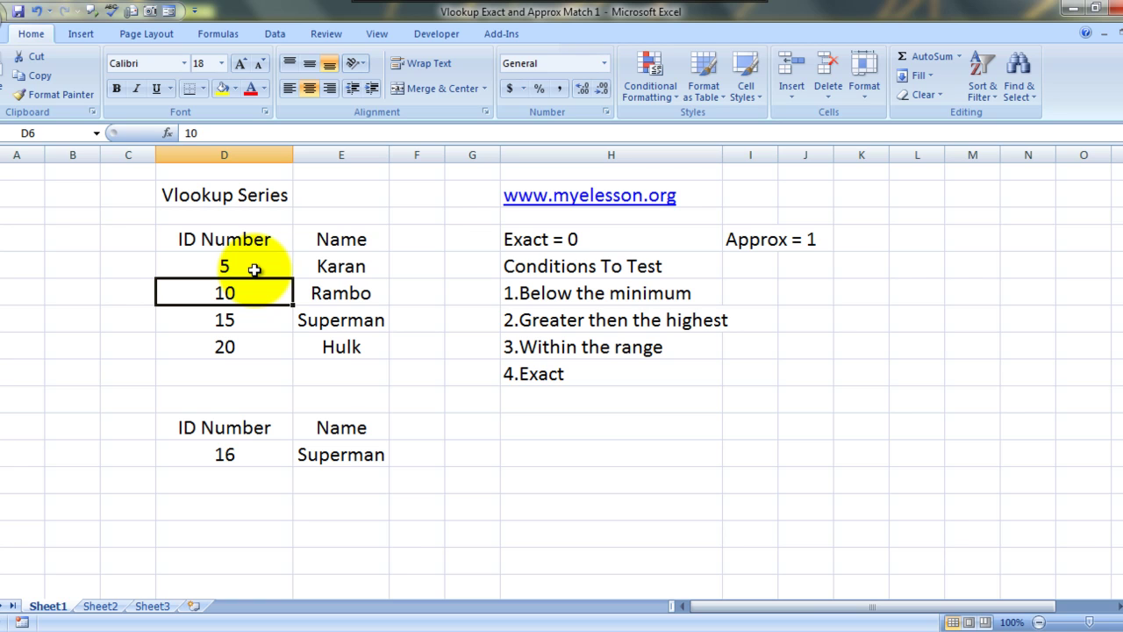
pyautogui.press('Down')
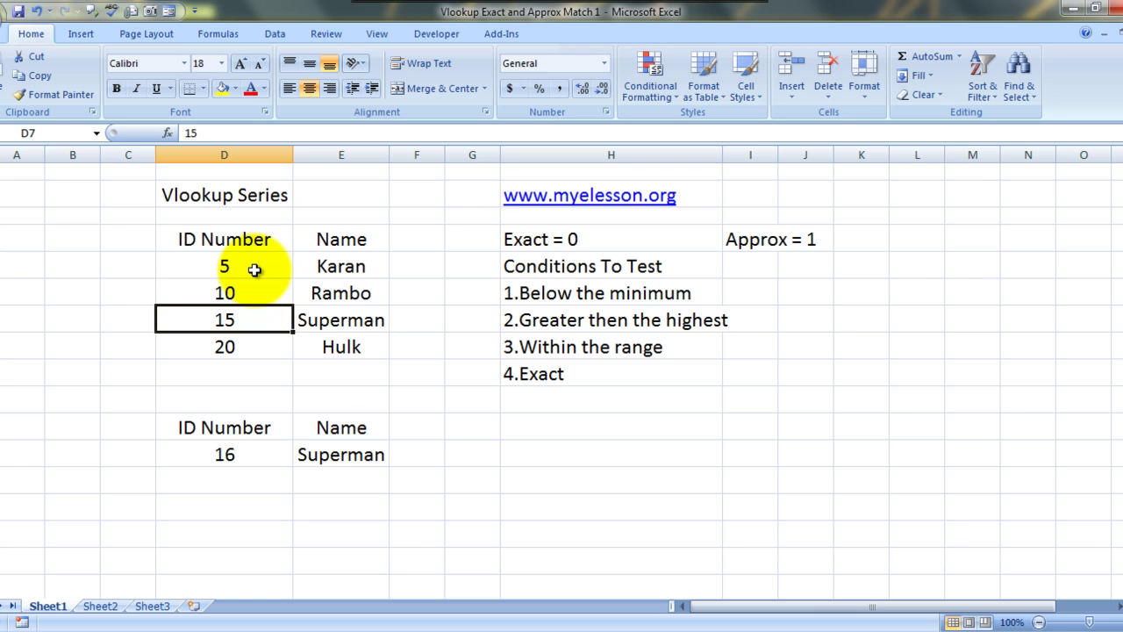
pyautogui.press('Down')
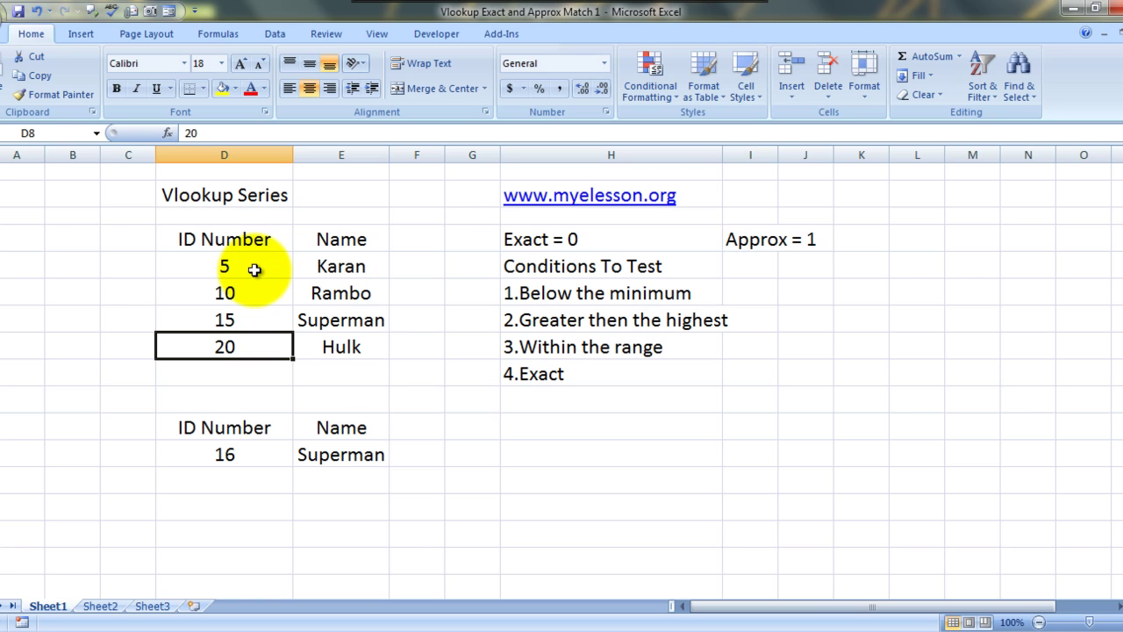
pyautogui.press('Up')
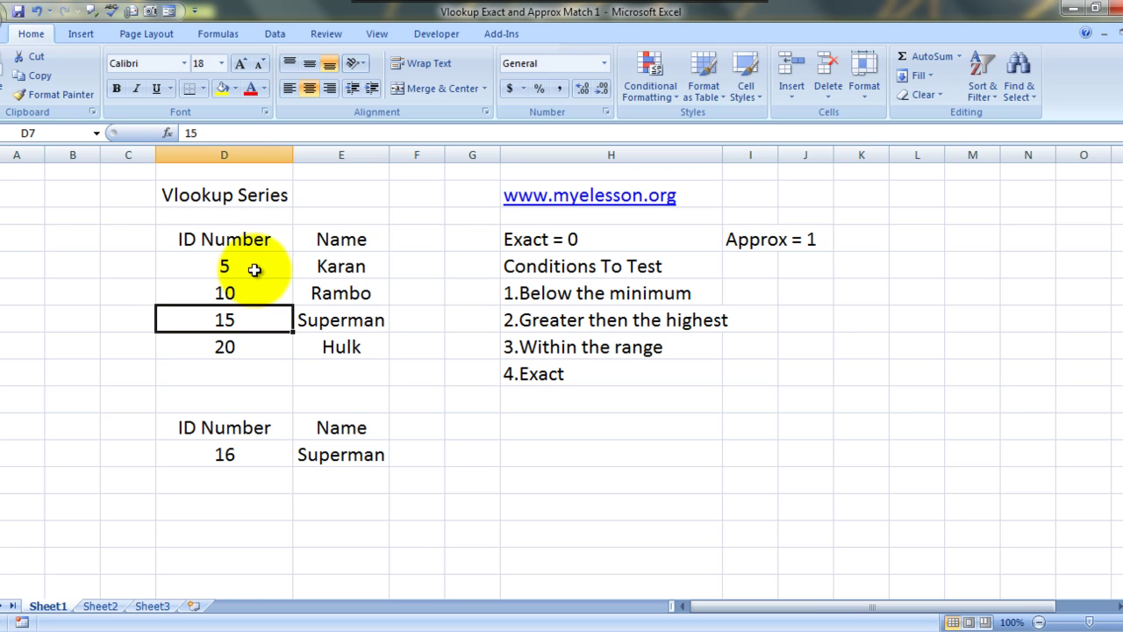
pyautogui.press('Right')
pyautogui.press('Left')
pyautogui.press('Down')
pyautogui.press('Down')
pyautogui.press('Down')
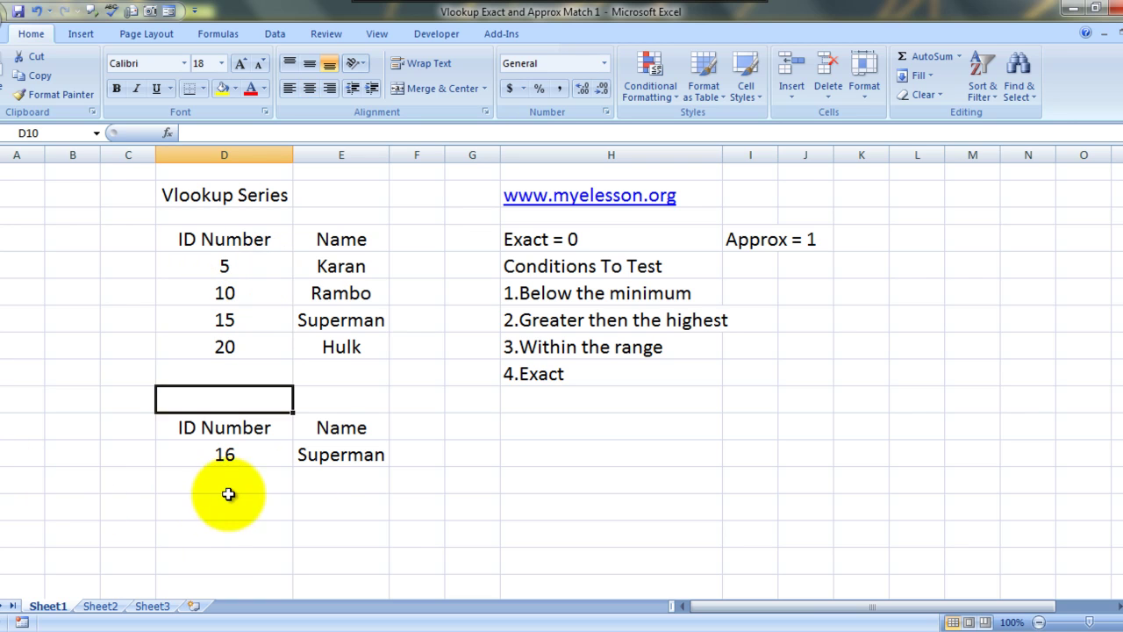
pyautogui.click(334, 457)
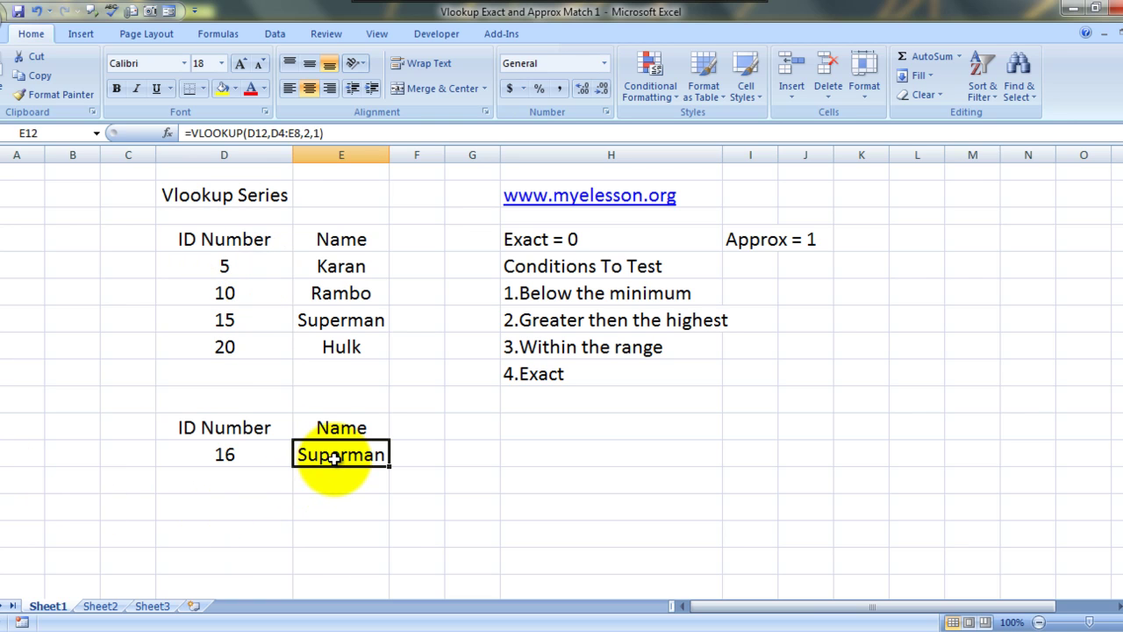